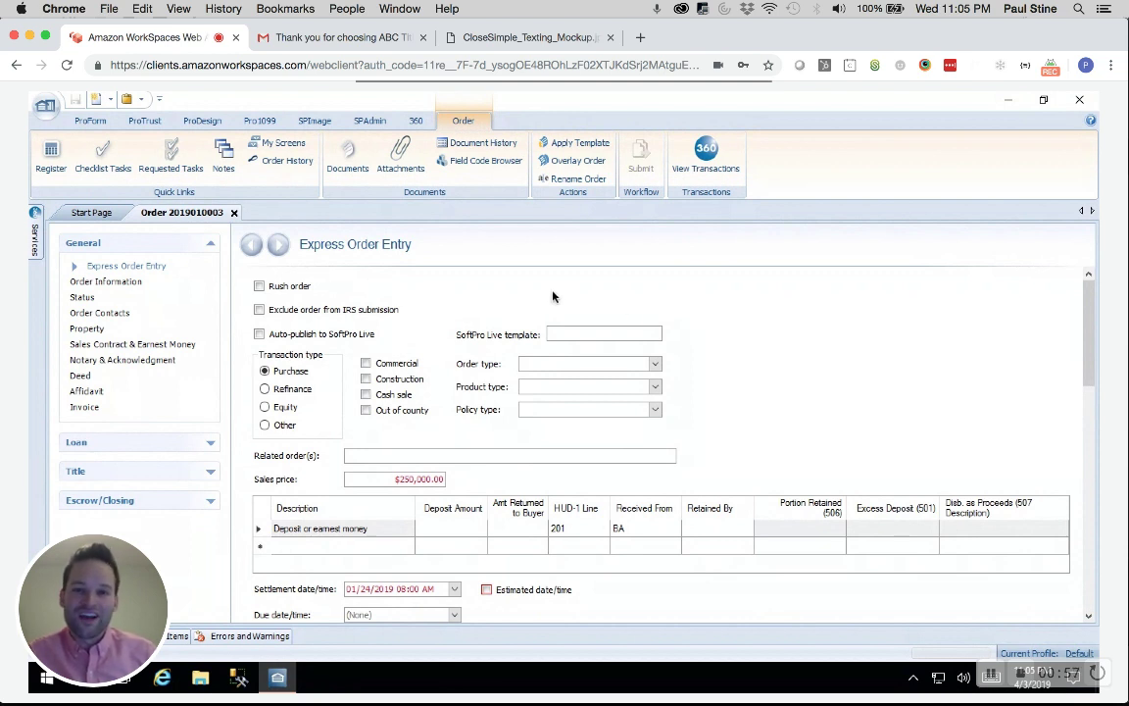
# Slide out the Services panel listing the available settlement and tax providers
pyautogui.moveTo(37, 243)
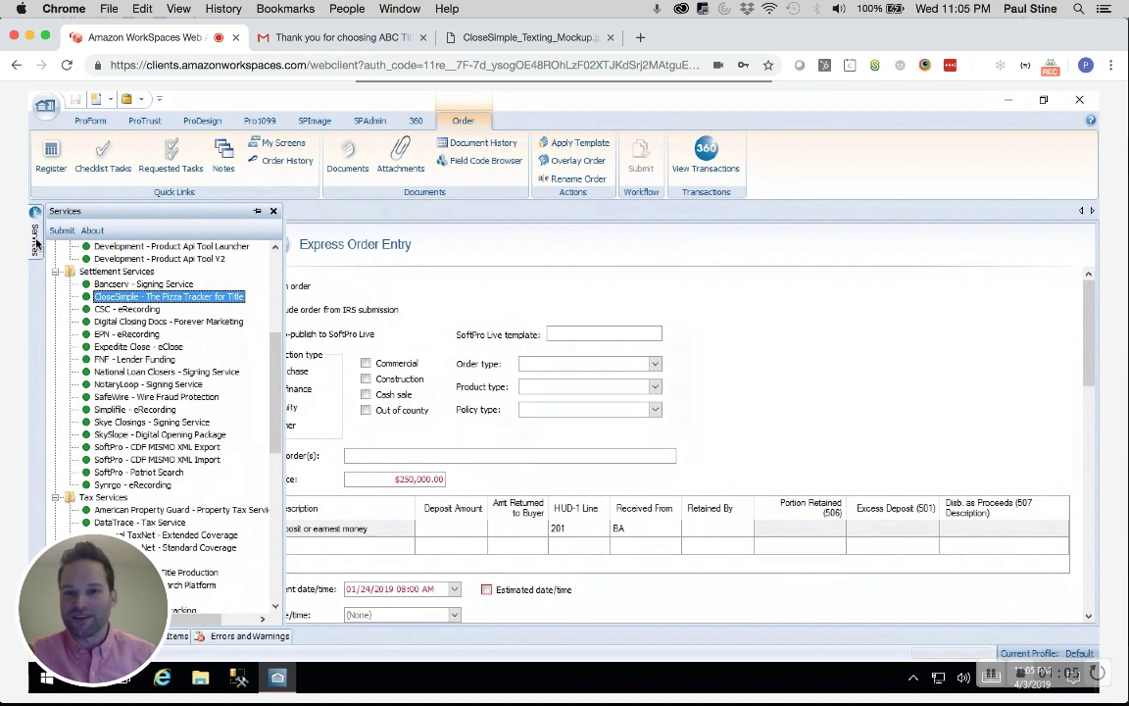
pyautogui.doubleClick(191, 297)
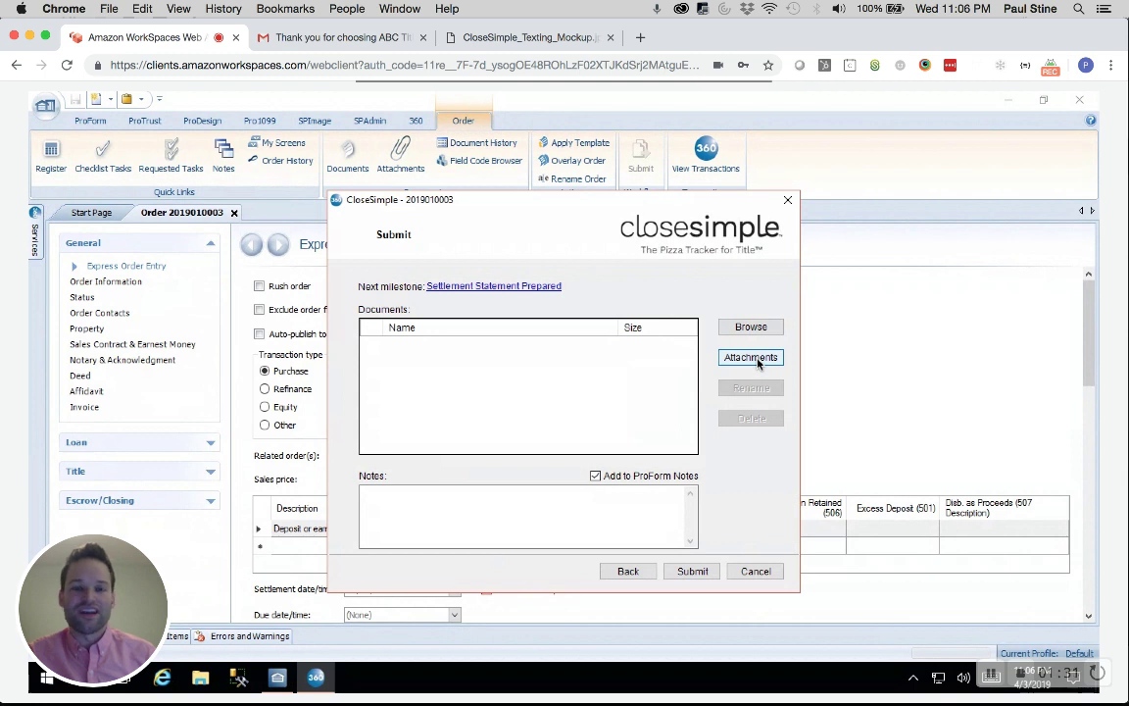
# Submit the order data to CloseSimple and let its timeline page load
pyautogui.click(704, 569)
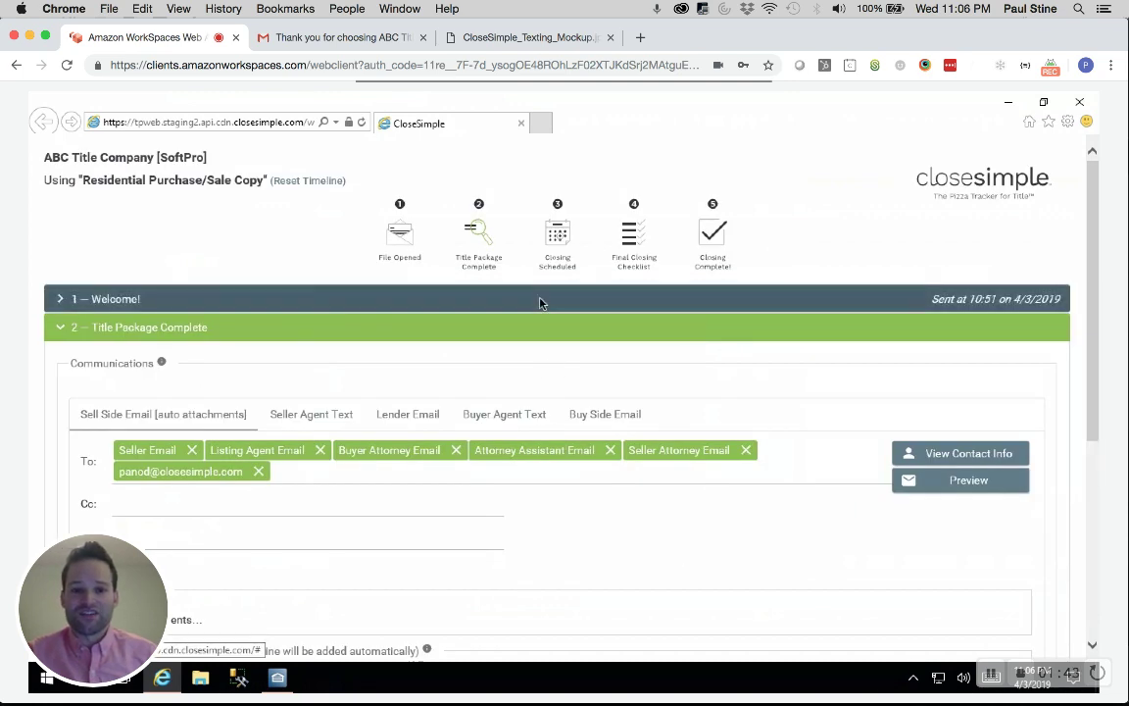
# Expand the '1 — Welcome!' step to show its Buy Side Email to buyer and selling agent
pyautogui.click(542, 301)
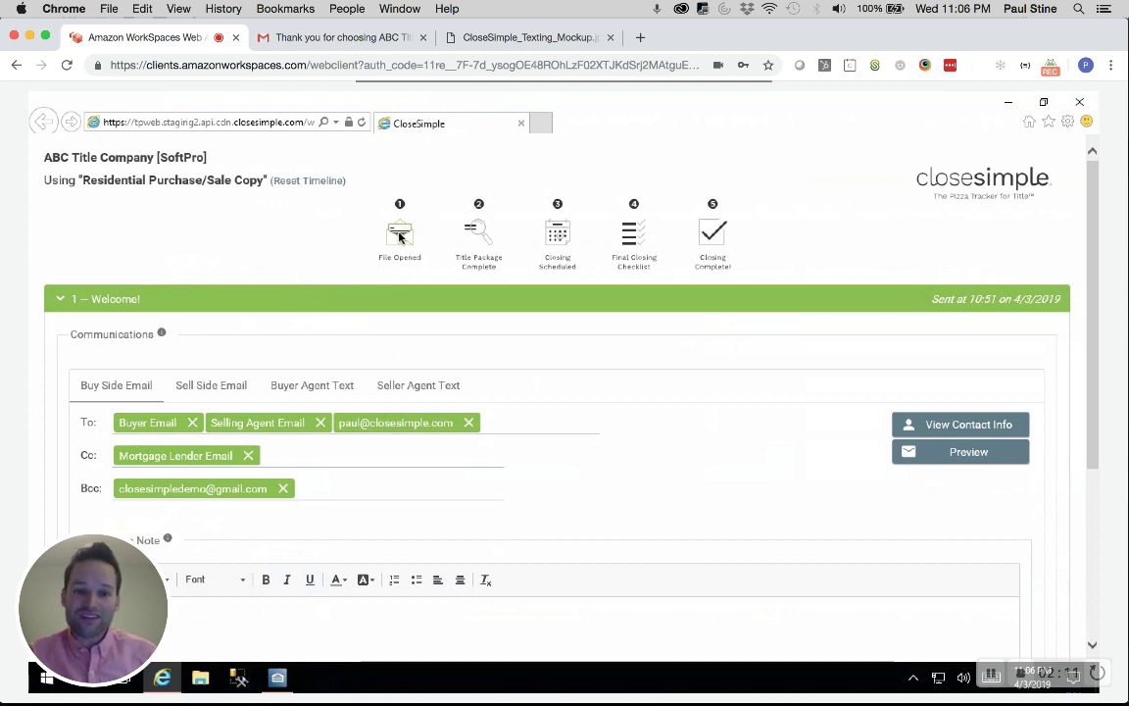
pyautogui.scroll(-2, 367, 336)
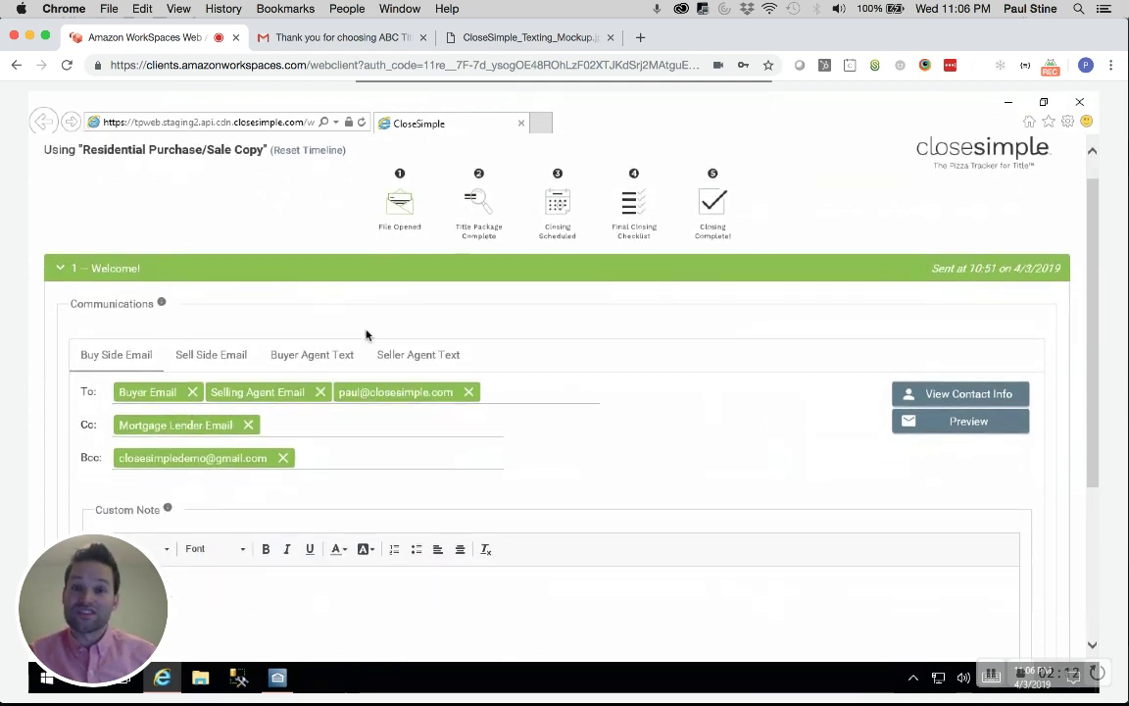
pyautogui.scroll(-1, 367, 336)
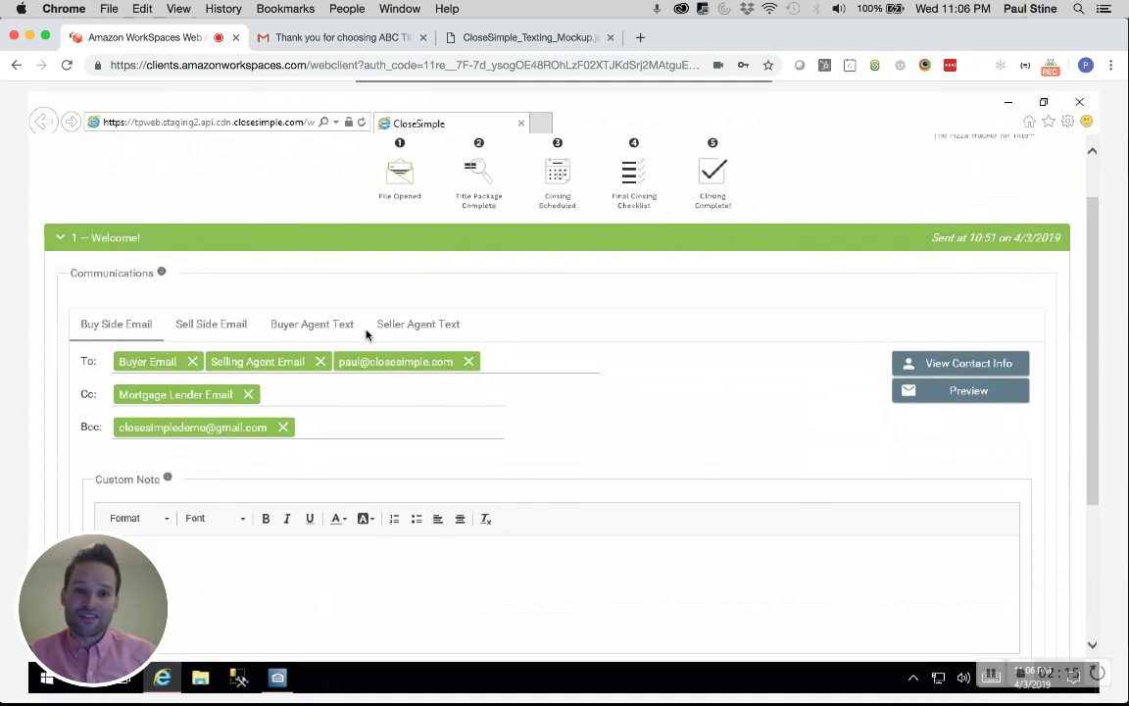
pyautogui.scroll(-1, 367, 336)
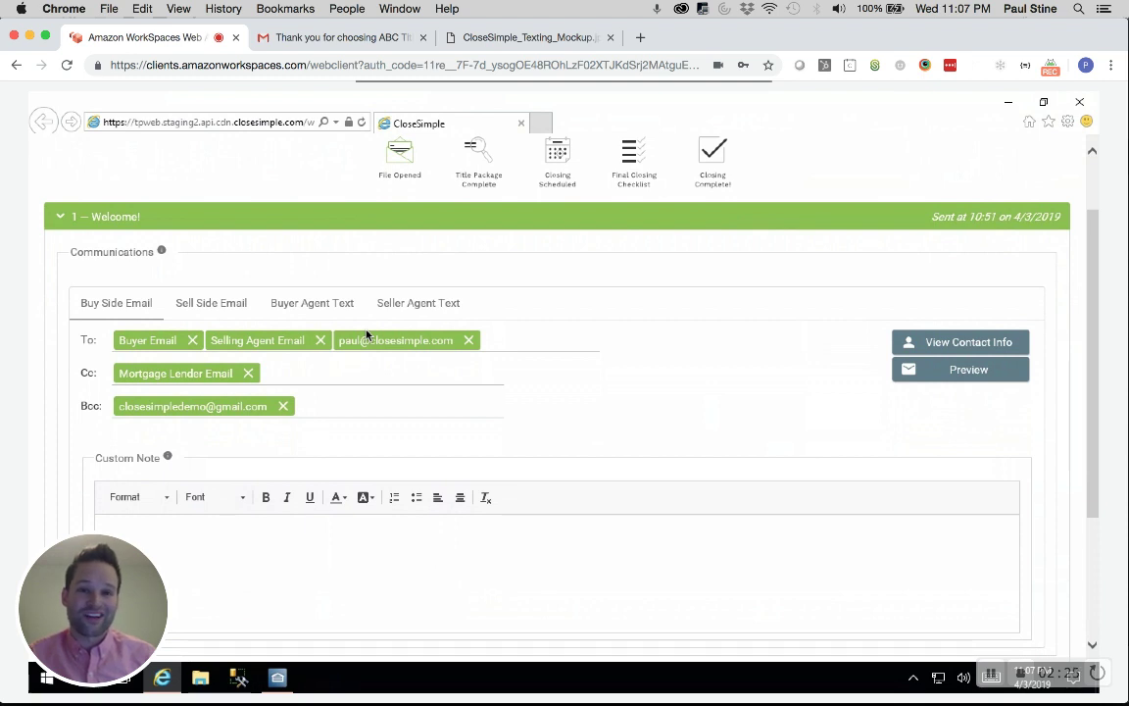
pyautogui.click(221, 305)
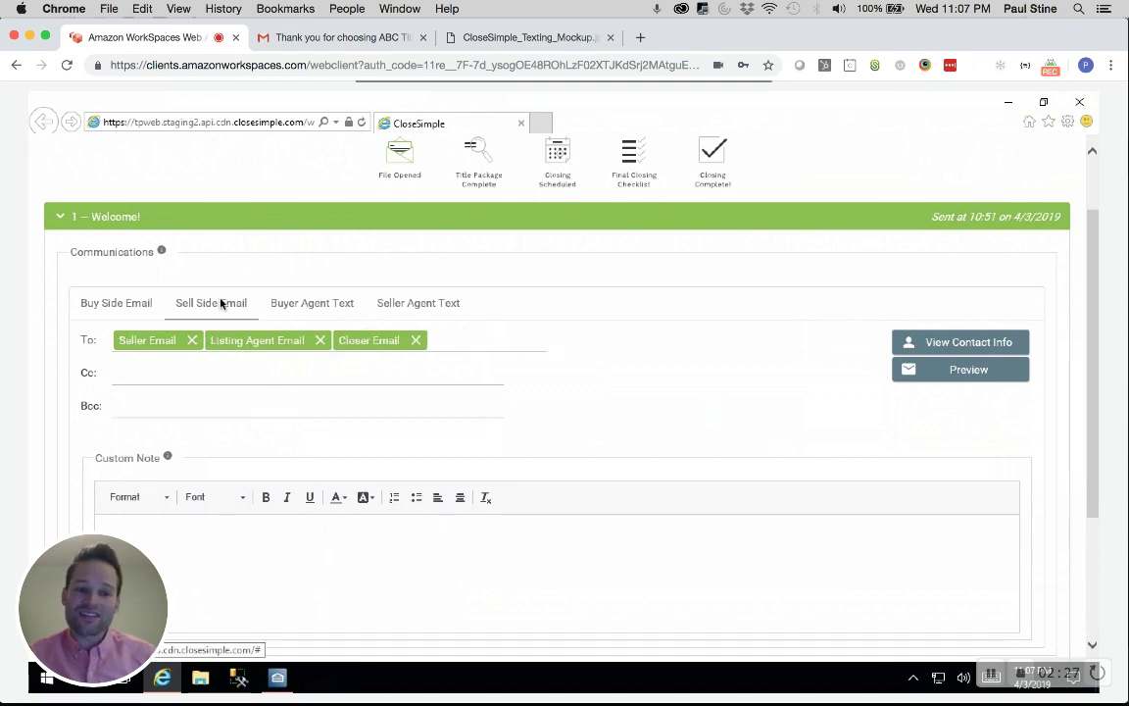
pyautogui.click(316, 303)
pyautogui.click(401, 349)
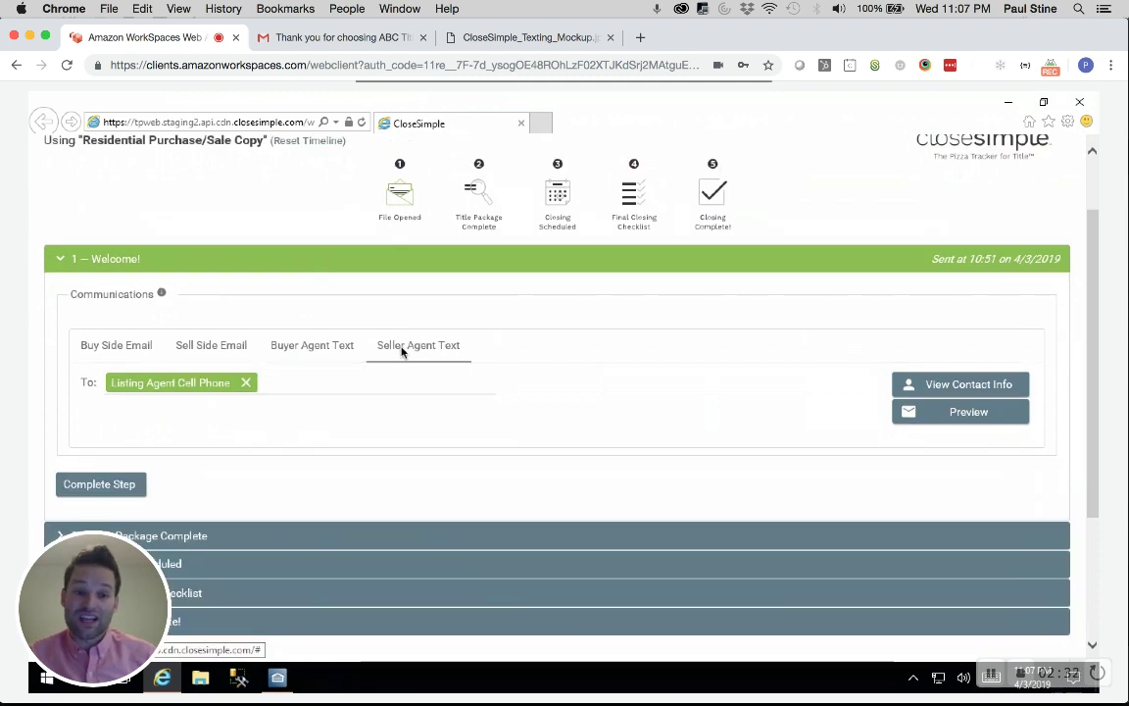
pyautogui.click(143, 349)
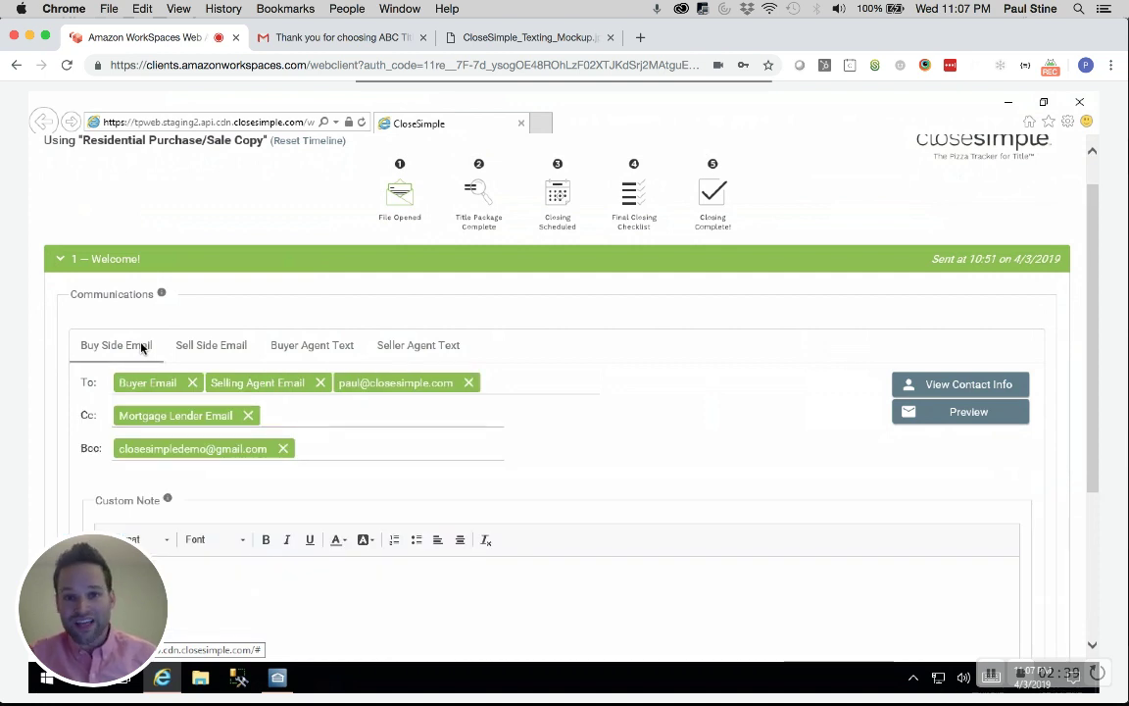
pyautogui.click(469, 383)
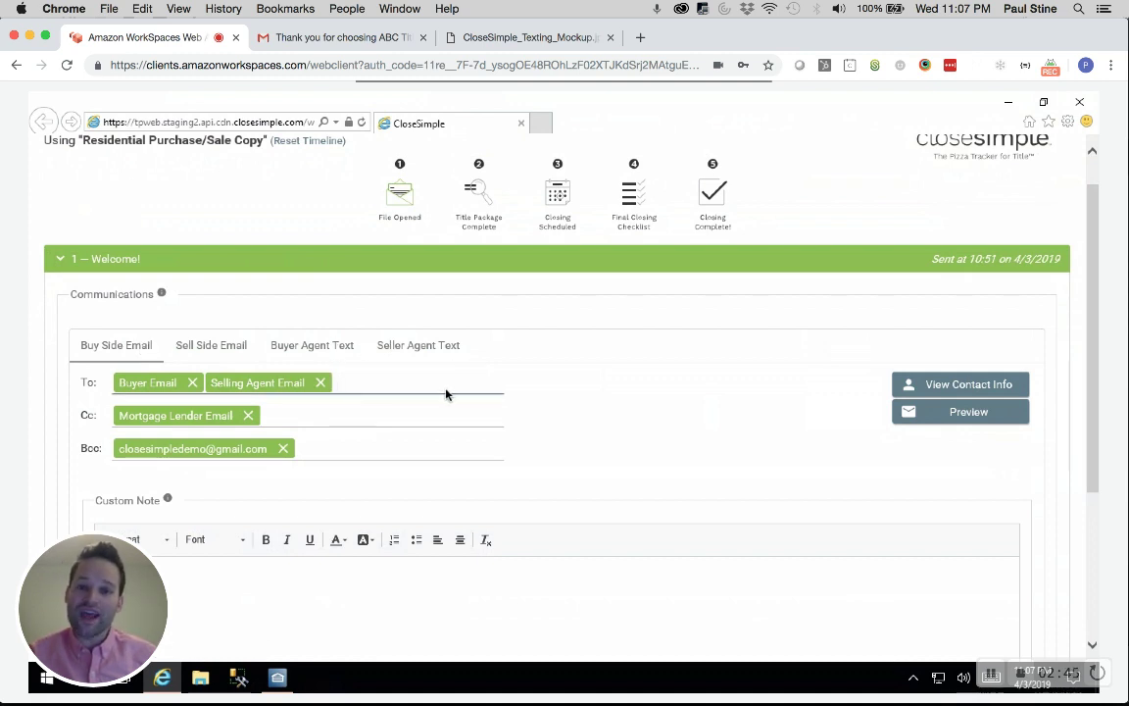
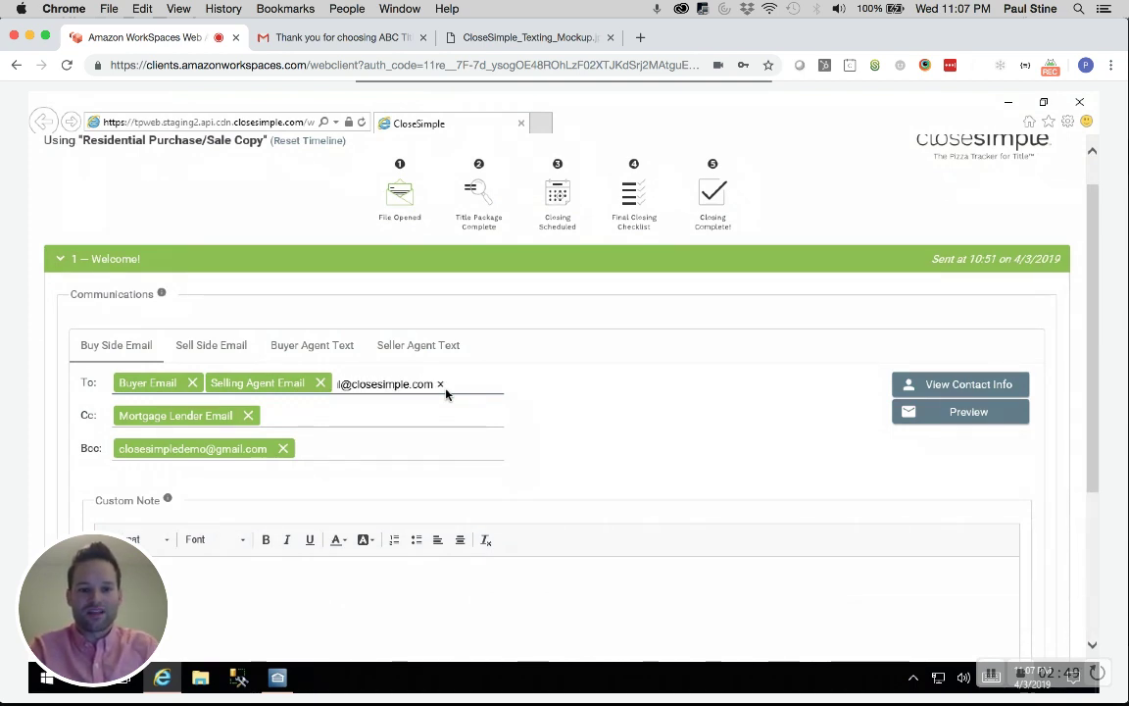
pyautogui.press('Return')
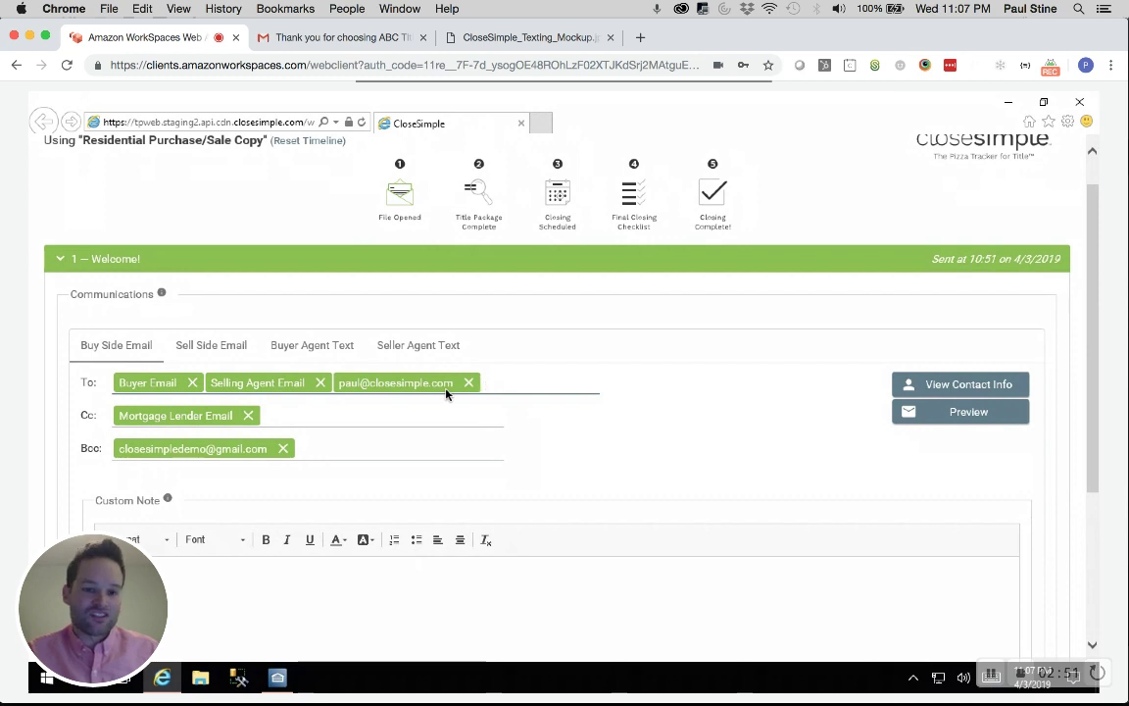
pyautogui.click(319, 347)
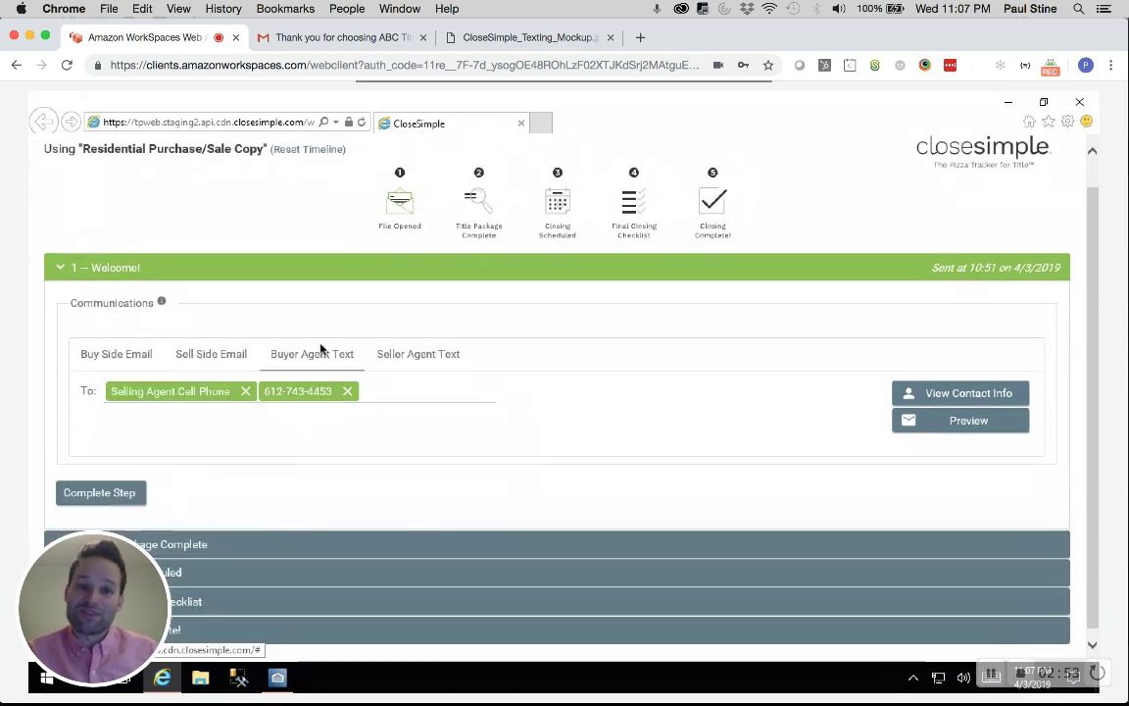
pyautogui.click(115, 354)
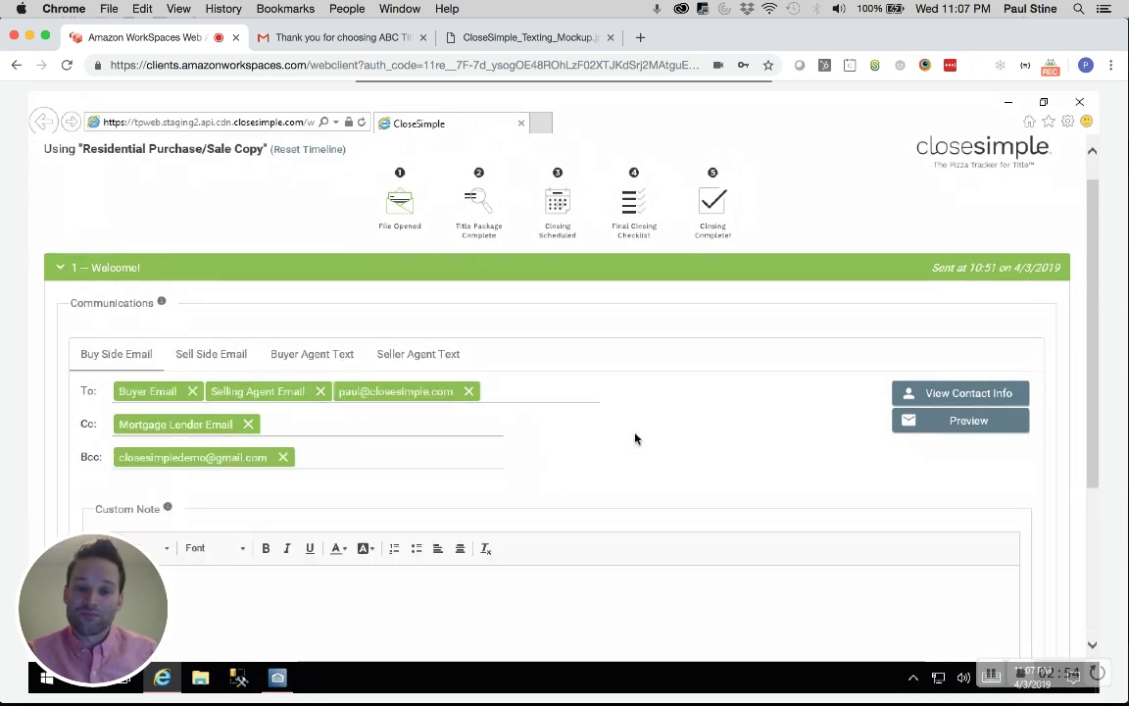
pyautogui.scroll(-3, 635, 438)
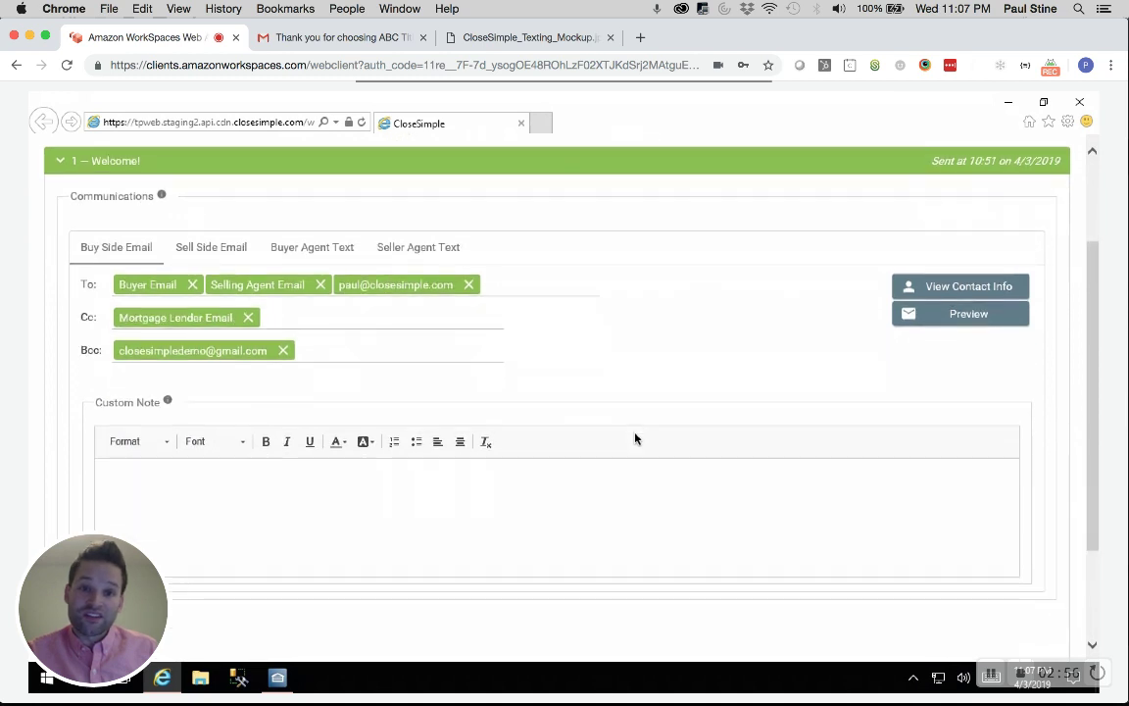
pyautogui.scroll(-1, 635, 438)
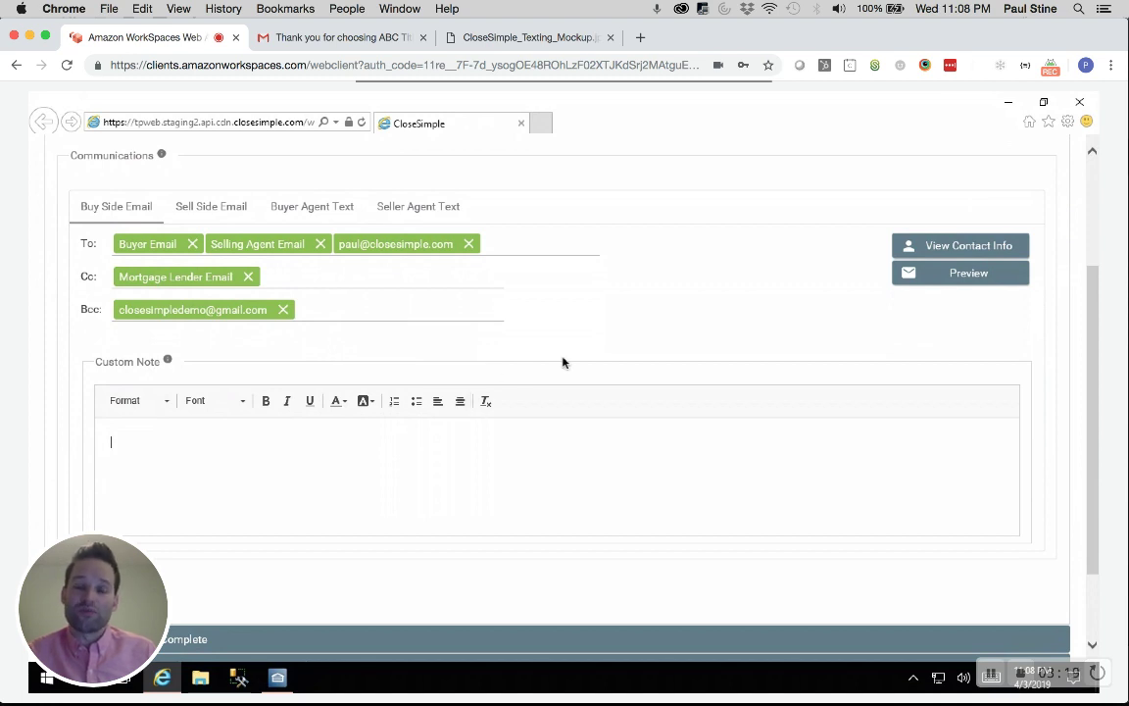
# Complete the Welcome step in CloseSimple and close the Step Completed window
pyautogui.scroll(-1, 563, 363)
pyautogui.scroll(-5, 563, 363)
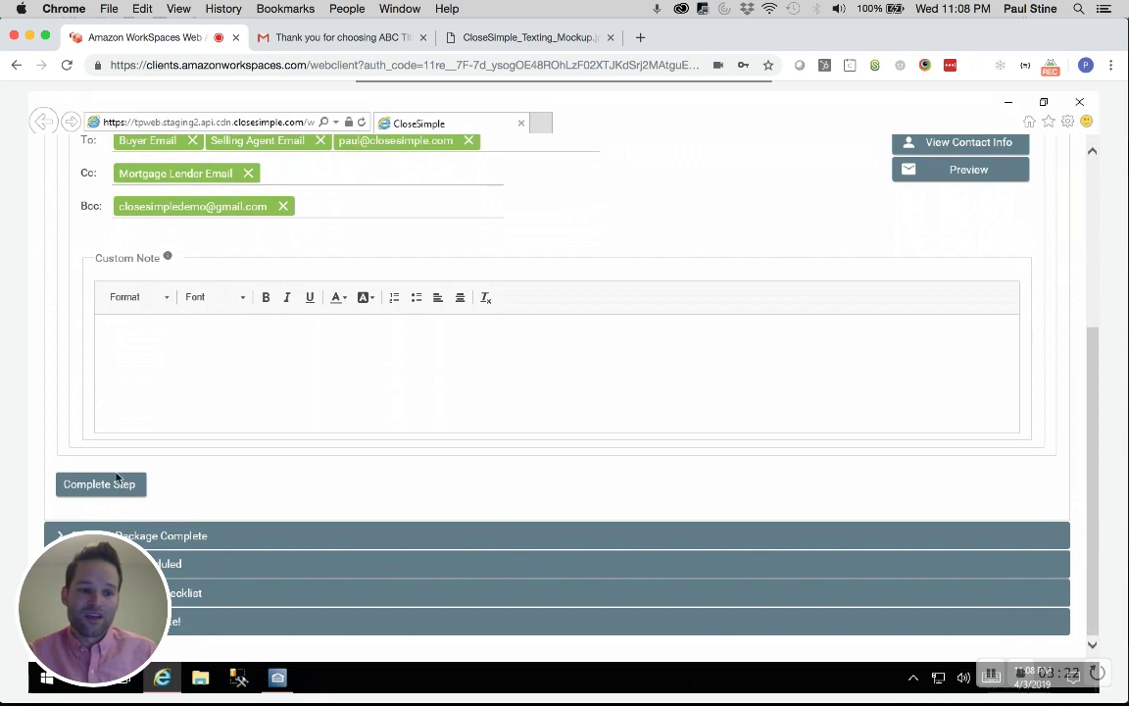
pyautogui.click(108, 492)
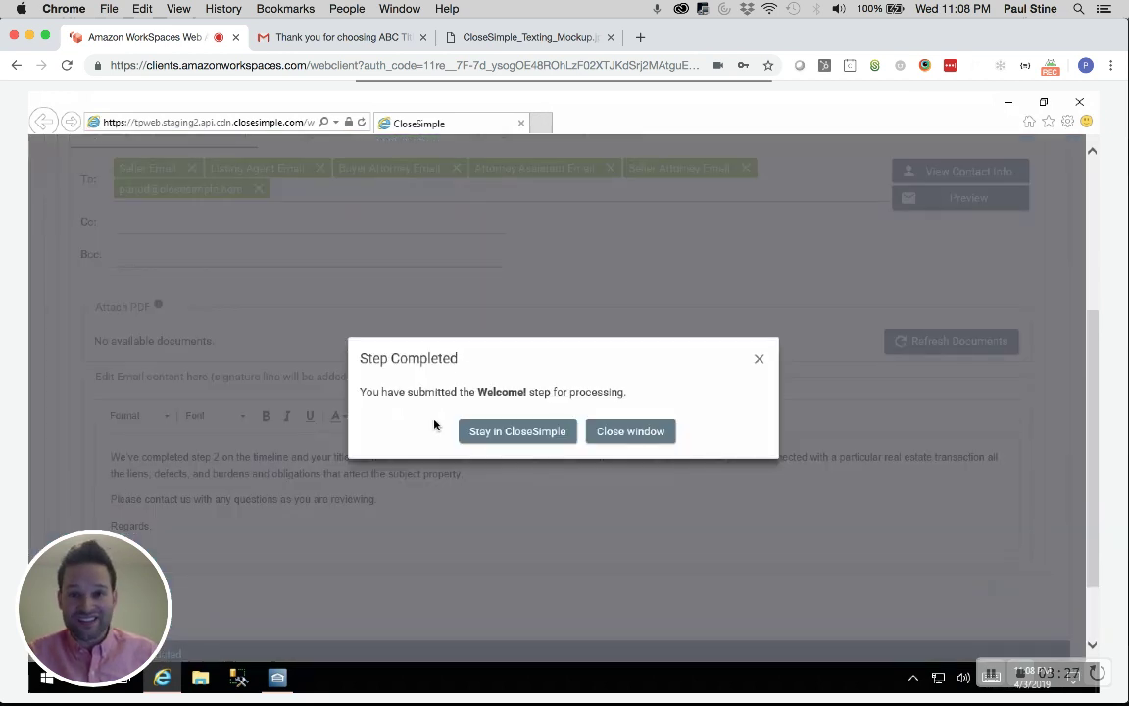
pyautogui.click(633, 432)
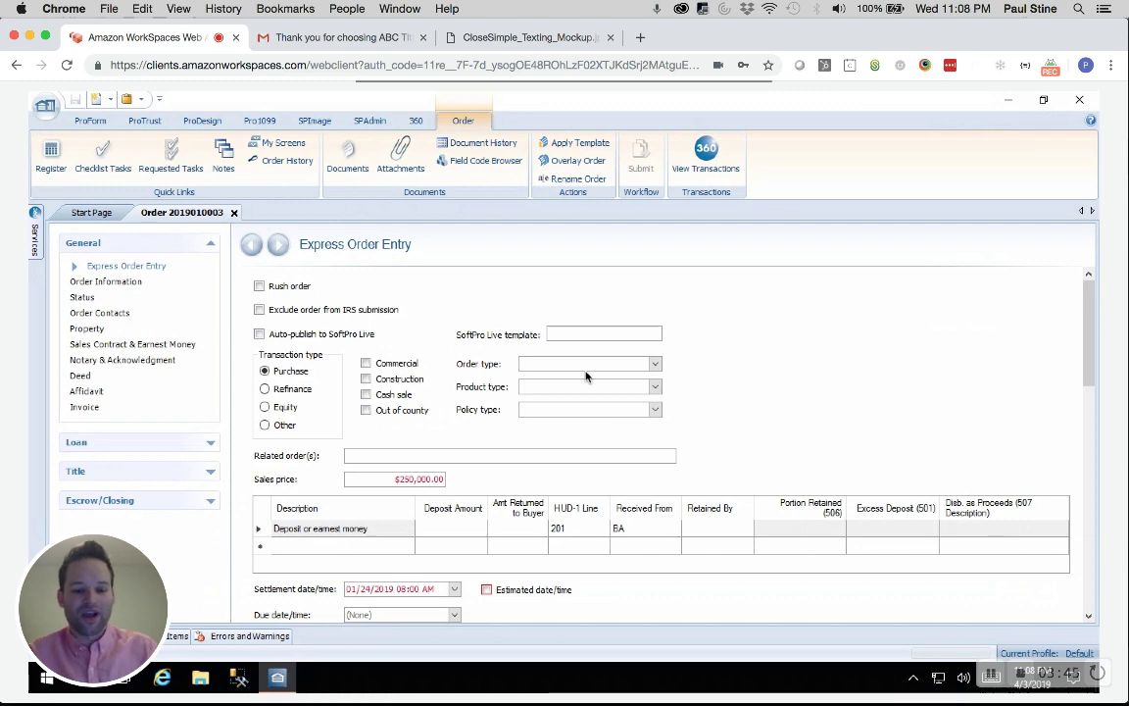
# Bring up the ABC Title thank-you welcome email in Gmail
pyautogui.press('super+Tab')
pyautogui.press('Escape')
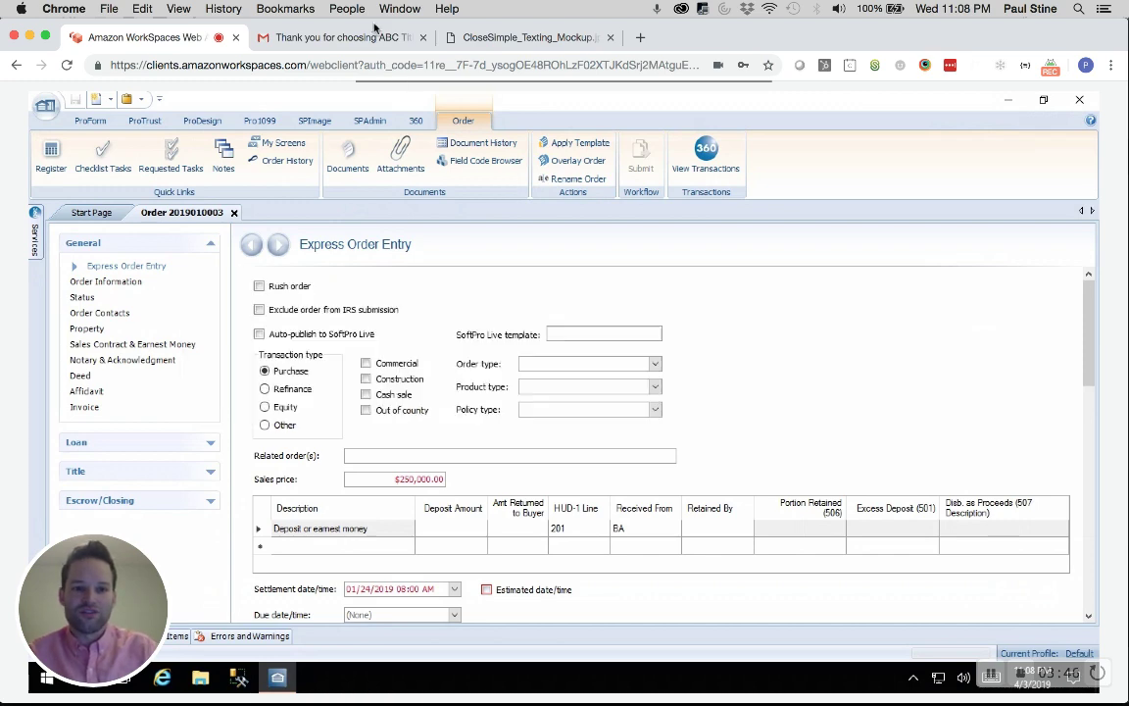
pyautogui.click(375, 36)
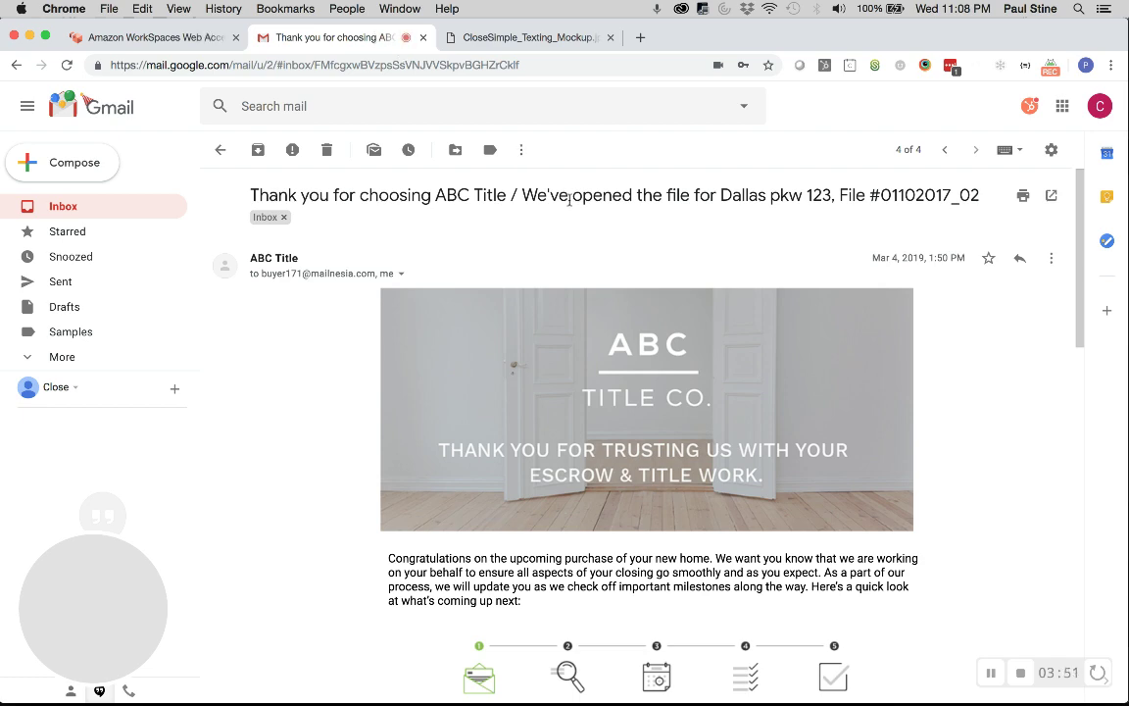
# Read through the email's wire-fraud guidance, then return to the Amazon WorkSpaces session
pyautogui.scroll(-2, 1041, 424)
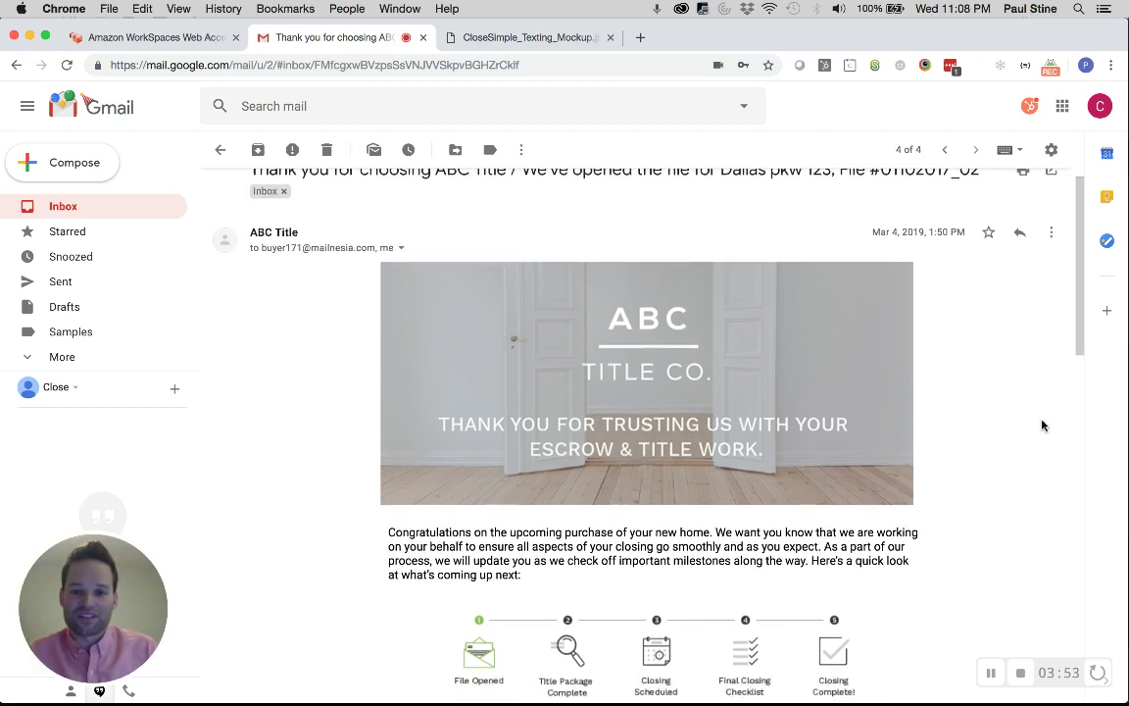
pyautogui.scroll(-1, 1043, 424)
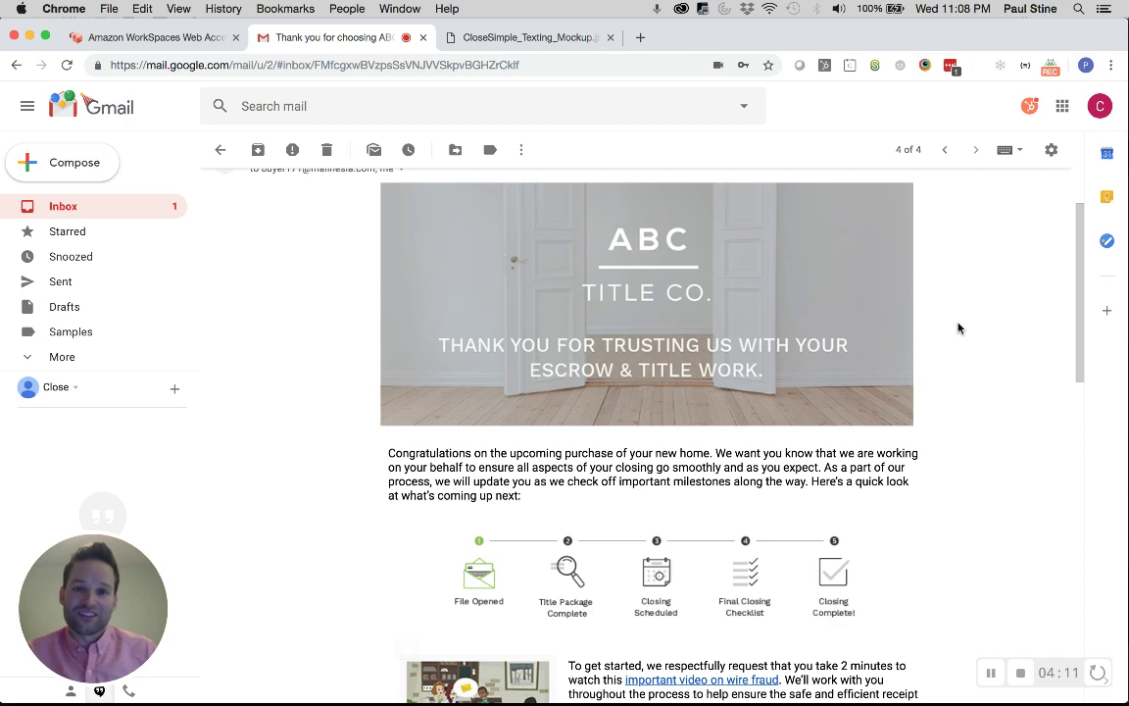
pyautogui.scroll(-3, 959, 328)
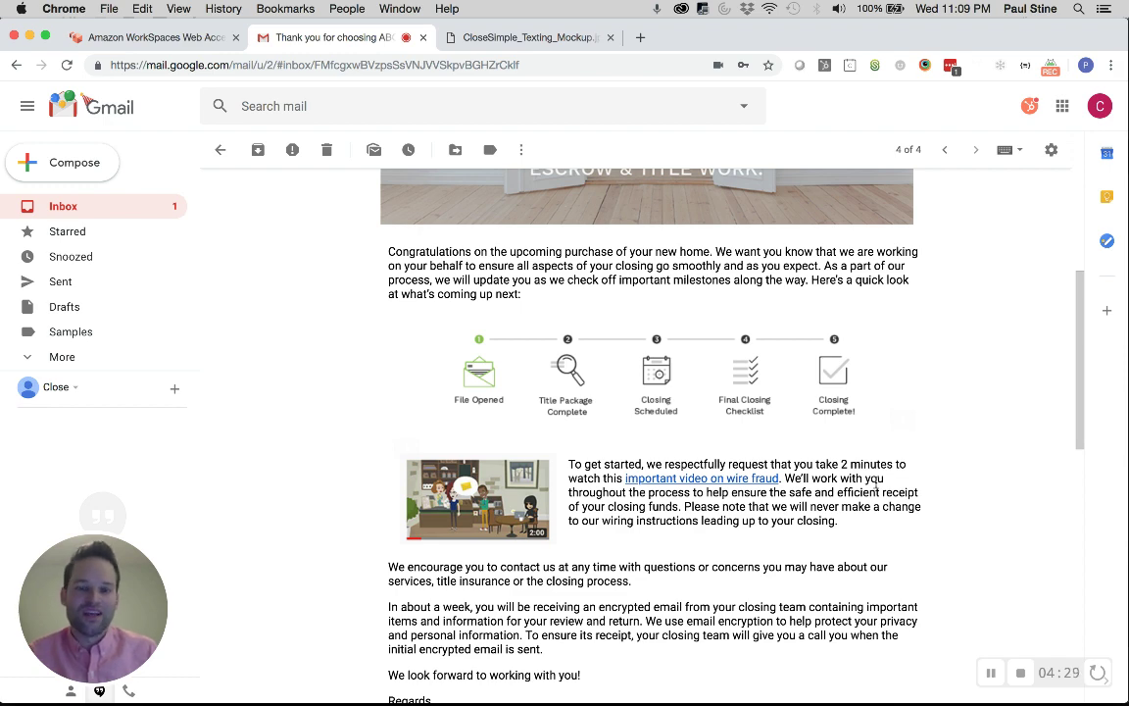
pyautogui.scroll(-3, 882, 486)
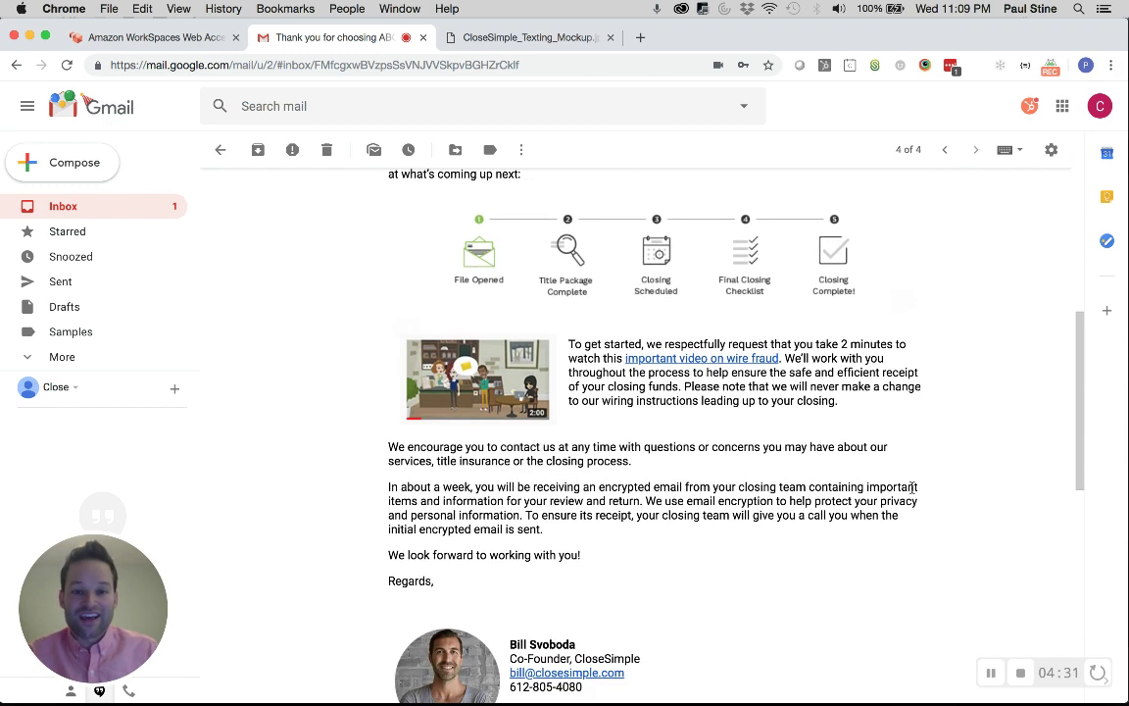
pyautogui.scroll(-2, 911, 488)
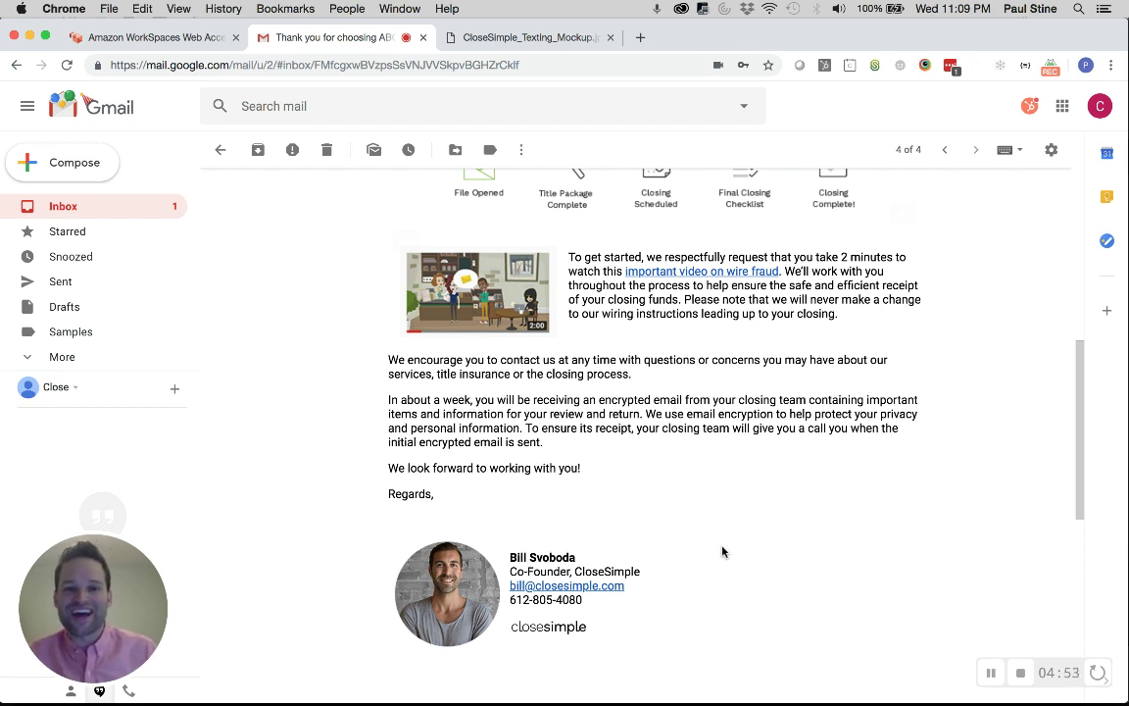
pyautogui.scroll(-2, 652, 497)
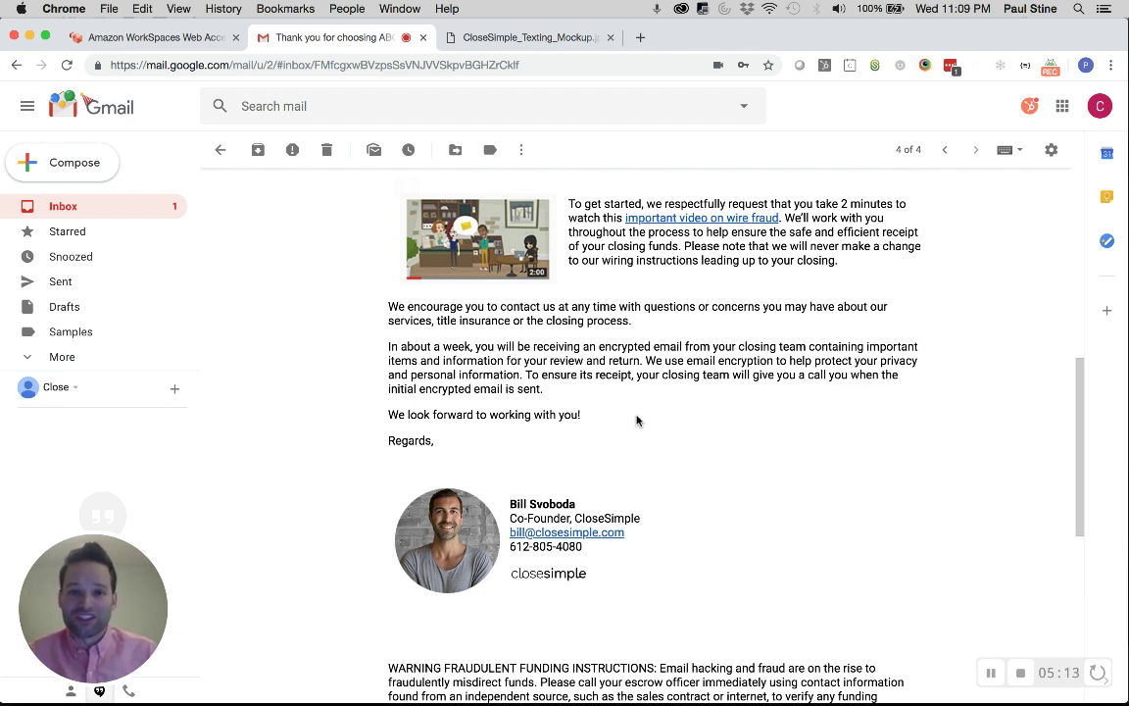
pyautogui.click(179, 38)
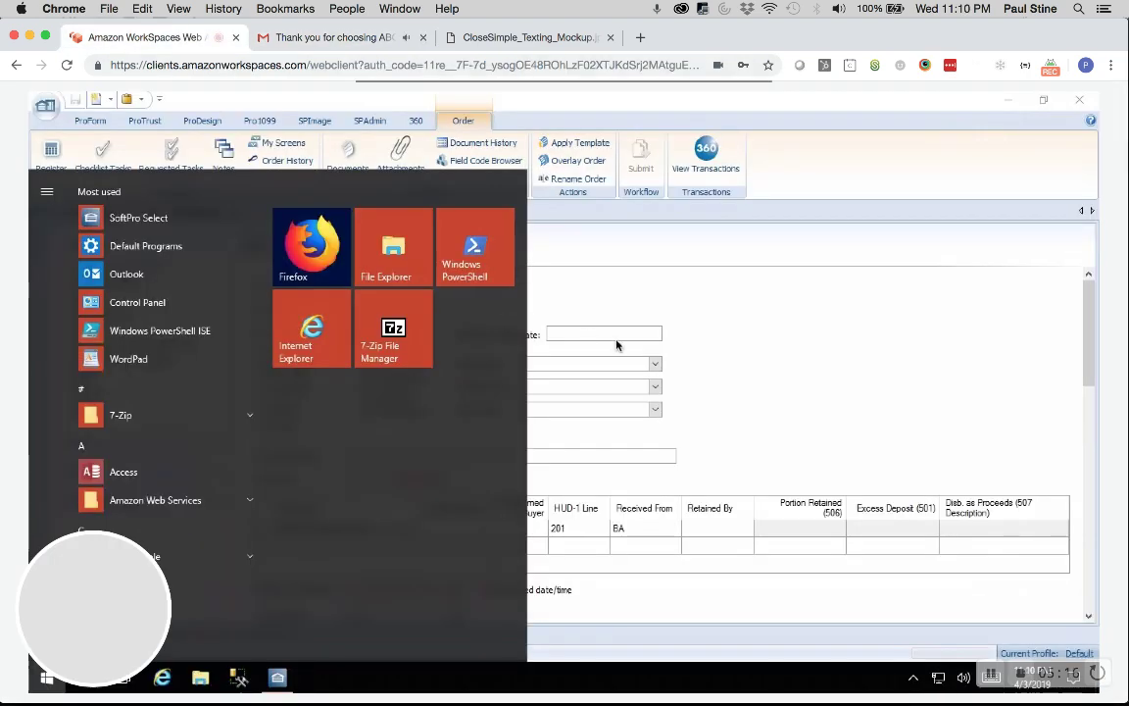
# Open the 'CloseSimple - Order Received Checklist Task' process from SPAdmin Configuration's Automation Processes
pyautogui.click(618, 342)
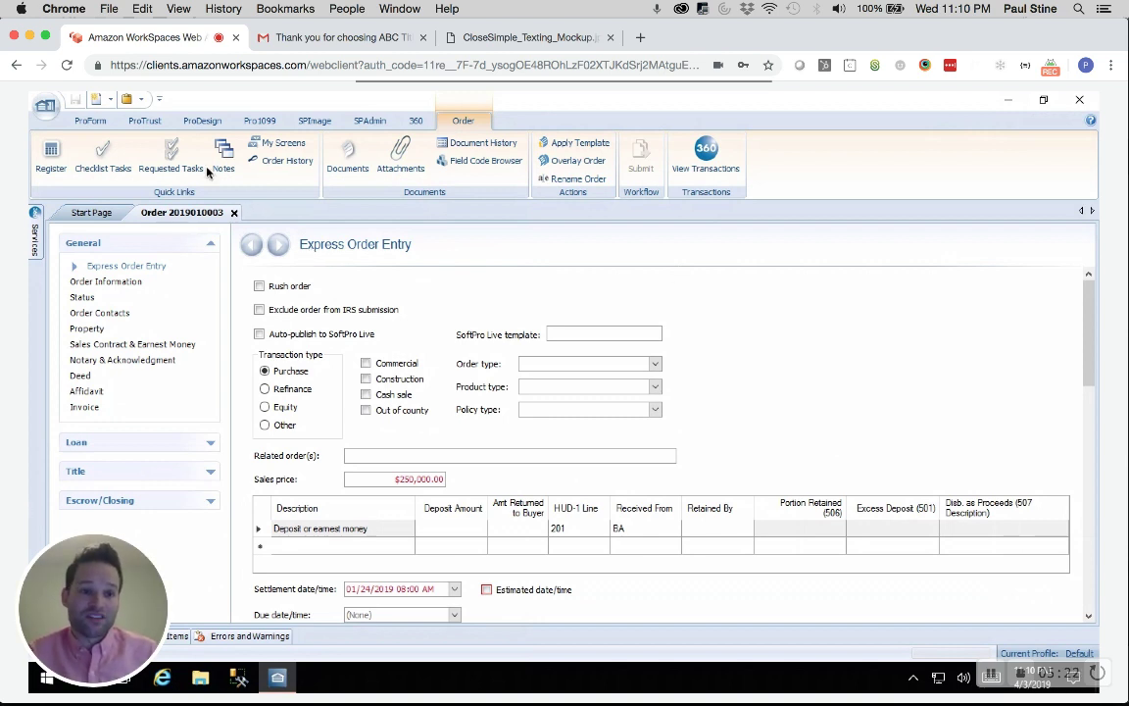
pyautogui.click(368, 119)
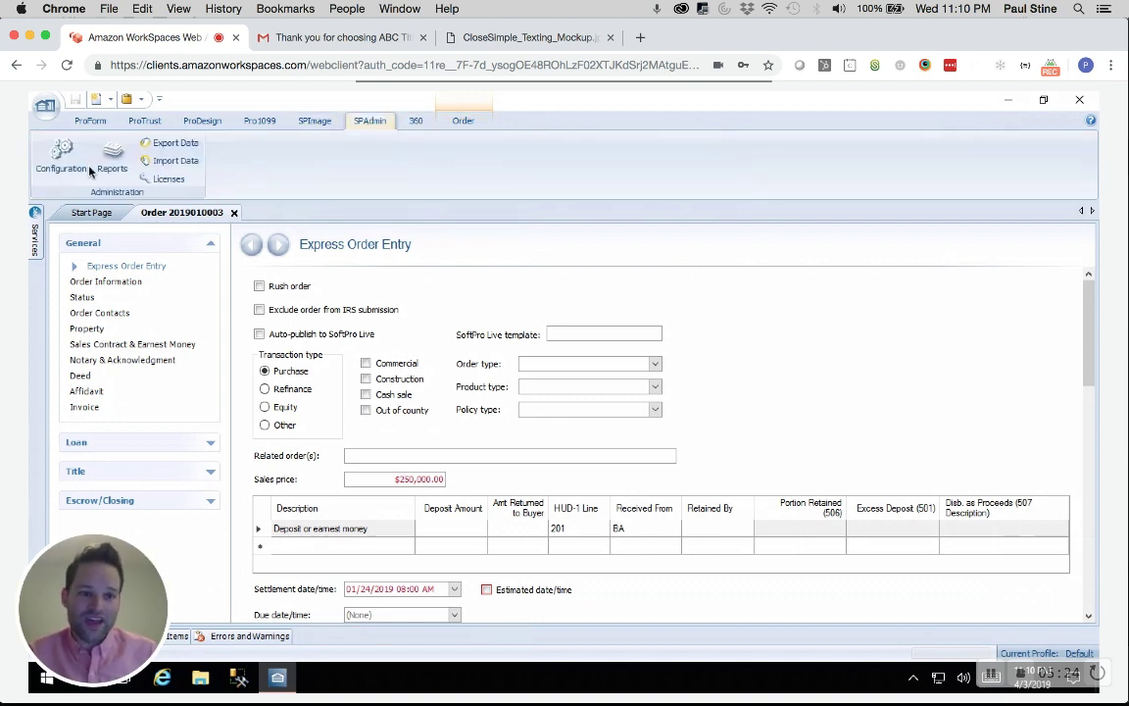
pyautogui.click(55, 149)
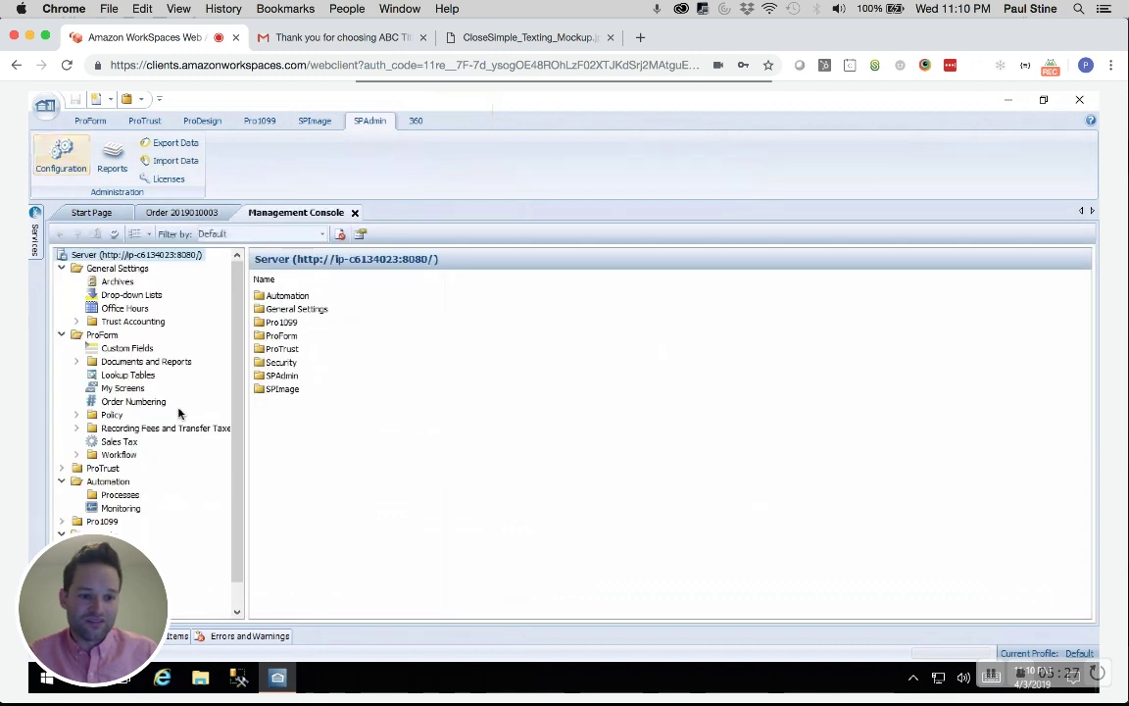
pyautogui.click(118, 495)
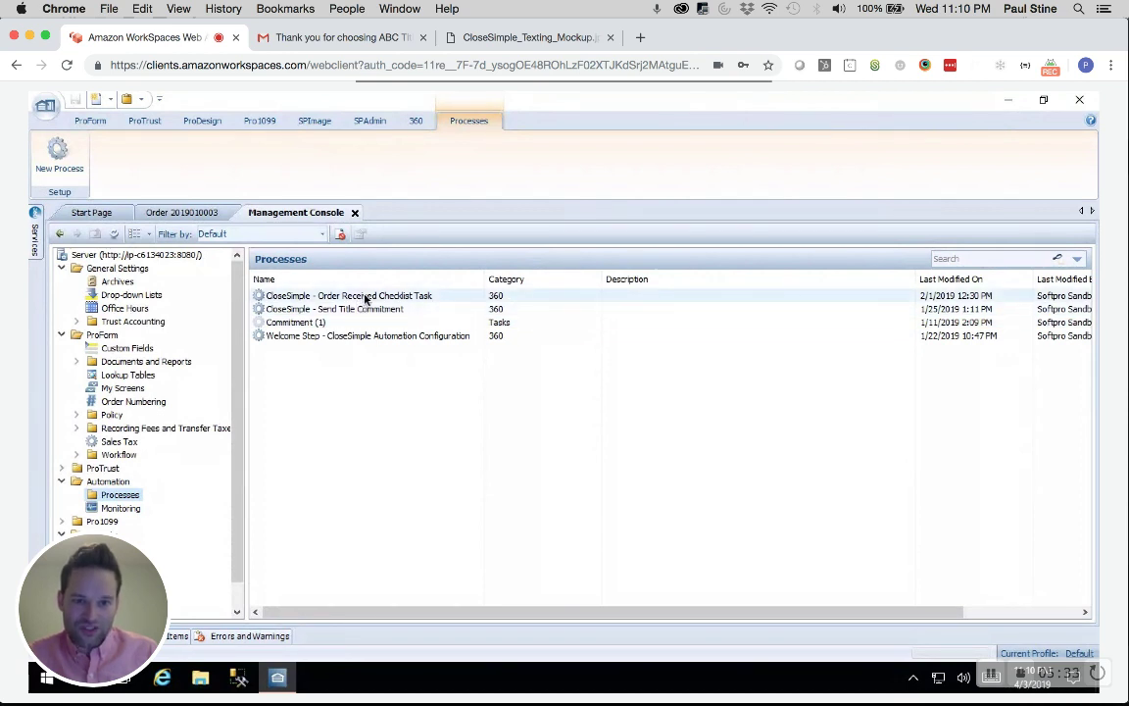
pyautogui.doubleClick(366, 296)
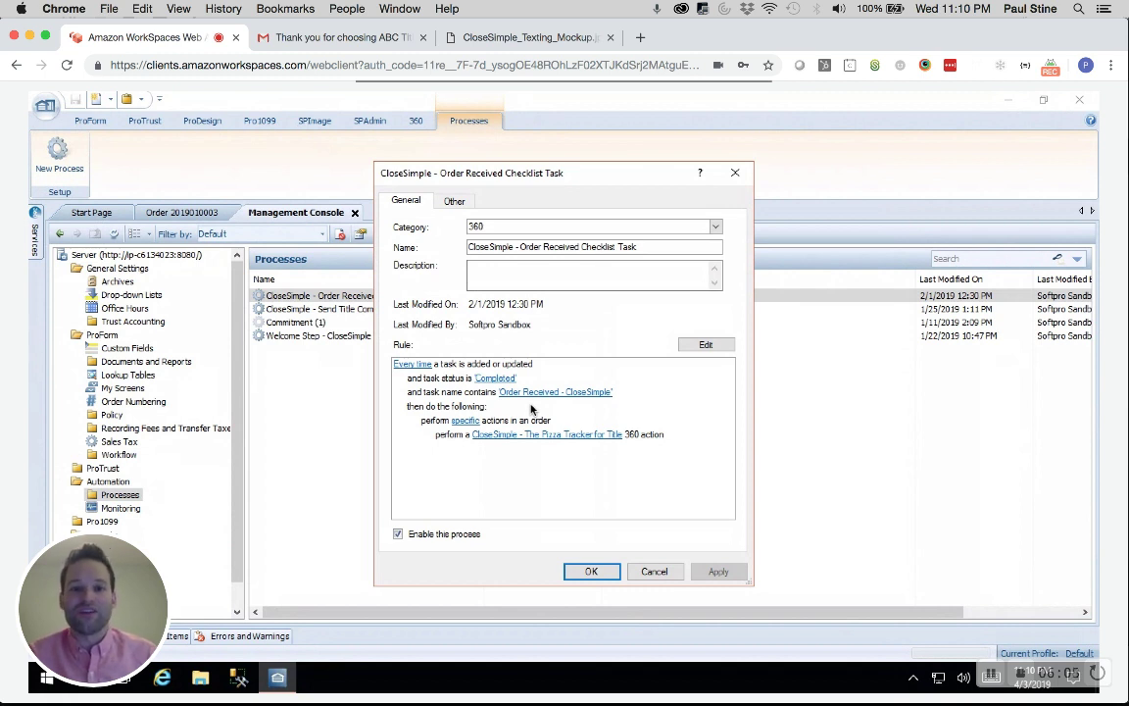
# Close the process dialog after reviewing its Order Received - CloseSimple completion rule
pyautogui.click(592, 571)
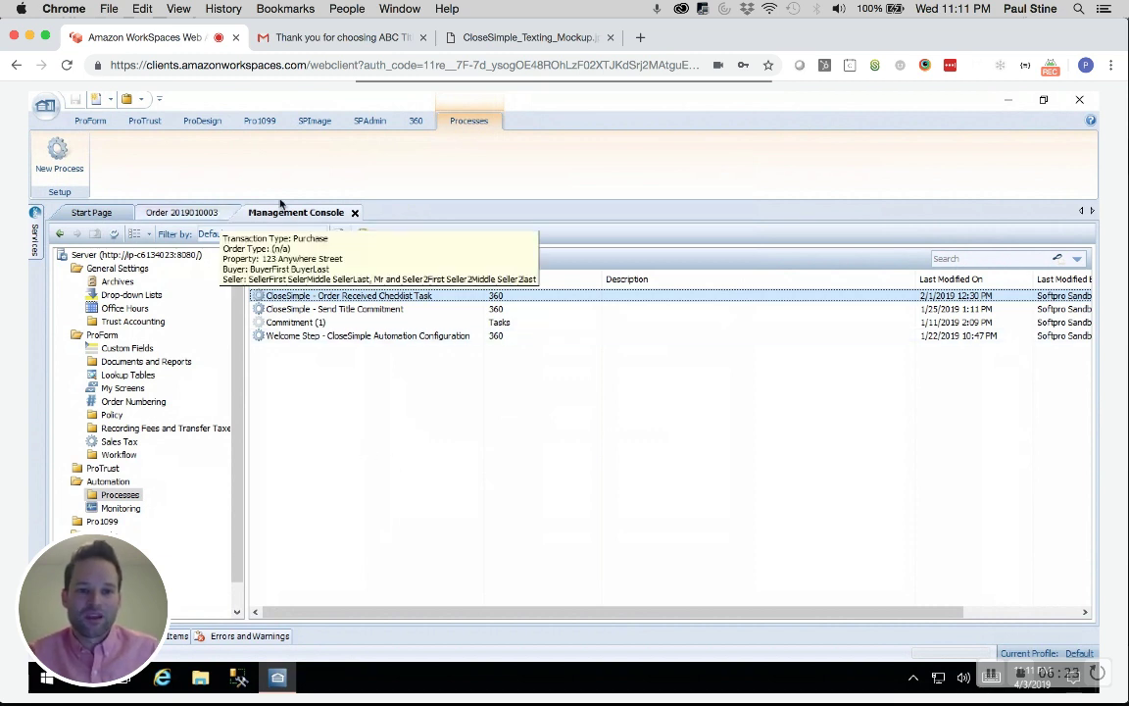
# Set the Order Received - CloseSimple checklist task status to (None) and save the order
pyautogui.click(181, 214)
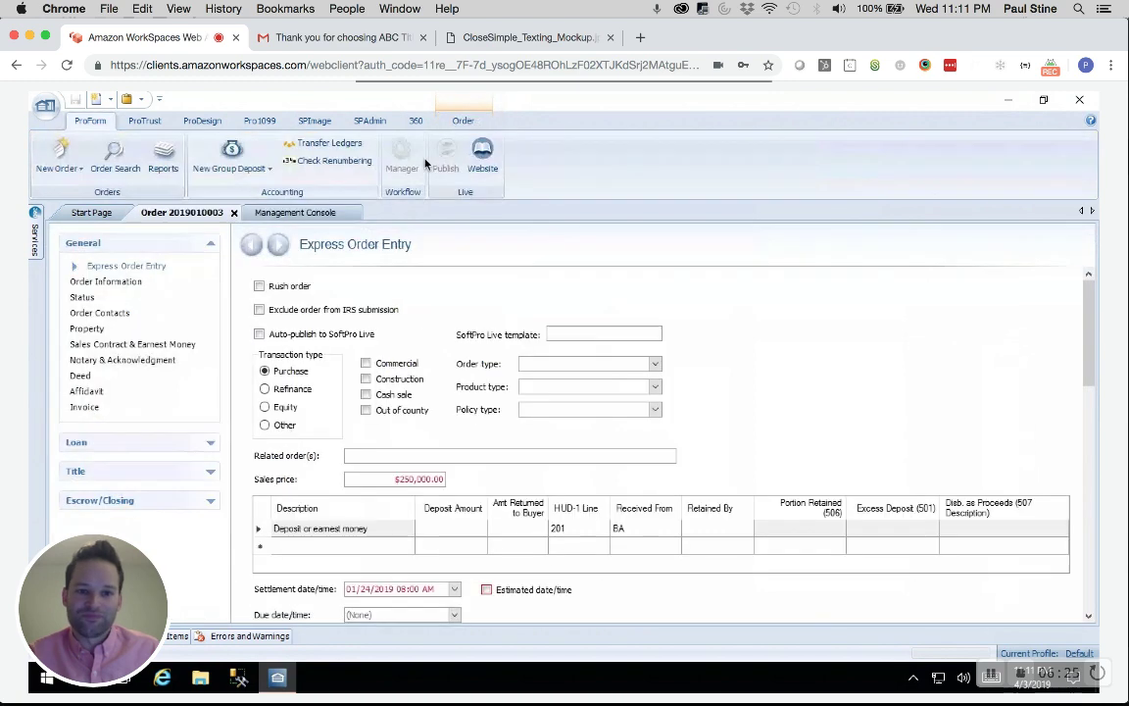
pyautogui.click(463, 120)
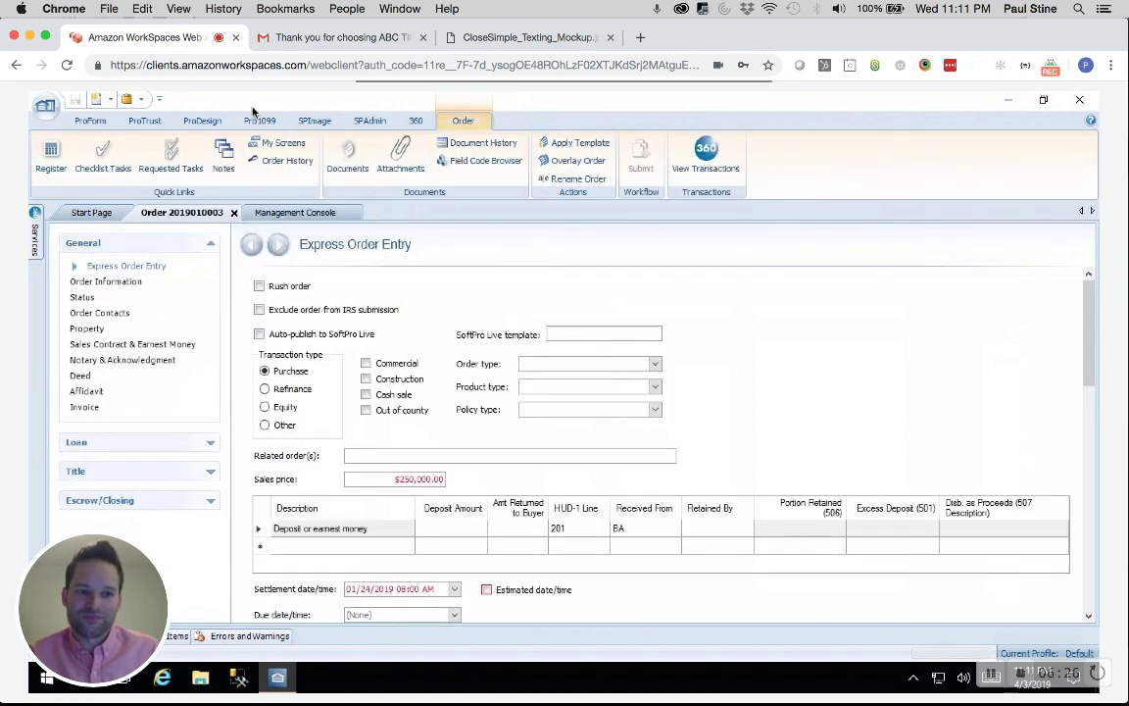
pyautogui.click(98, 155)
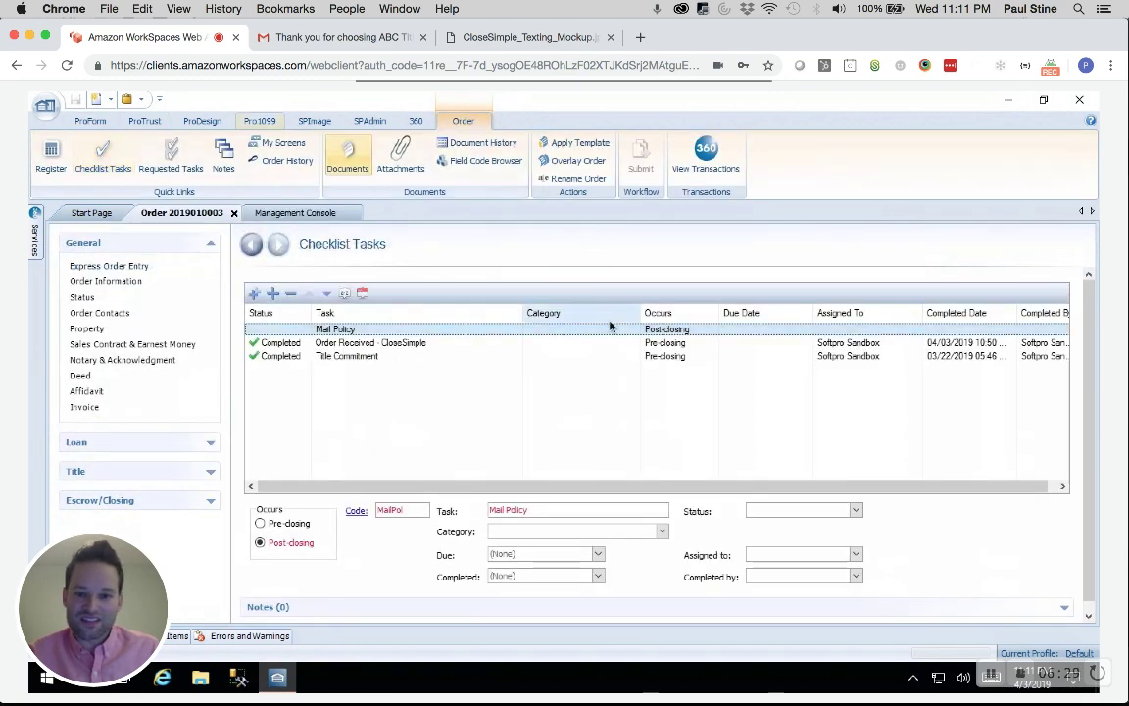
pyautogui.click(559, 345)
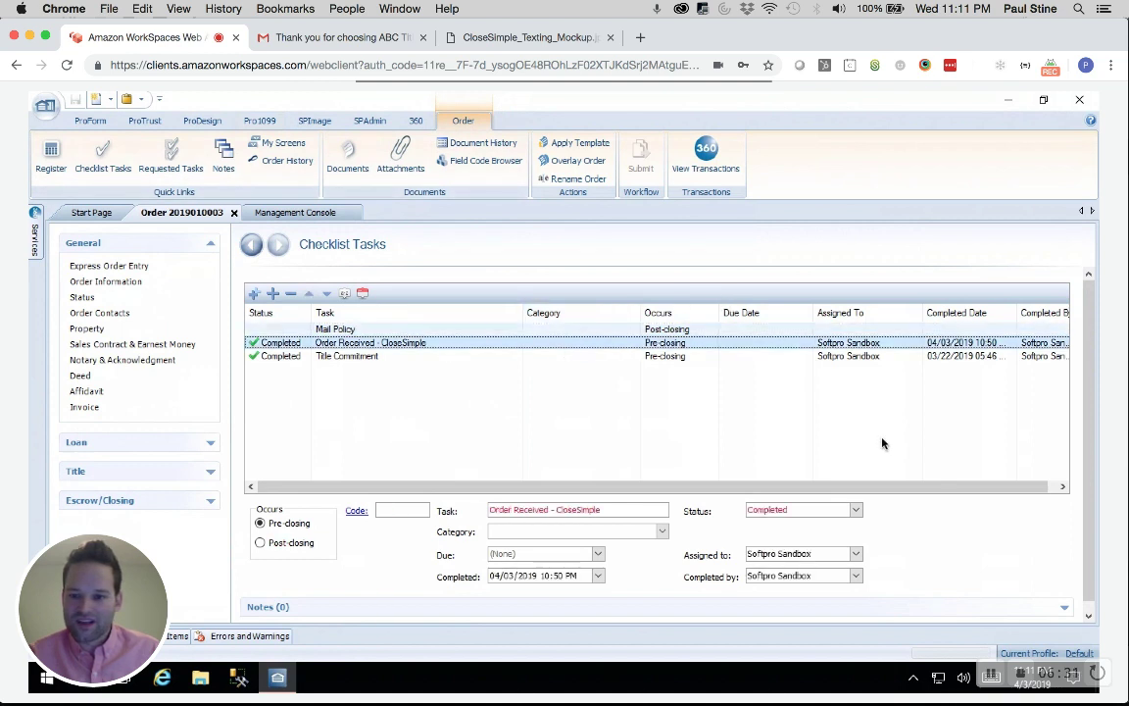
pyautogui.click(853, 510)
pyautogui.click(769, 523)
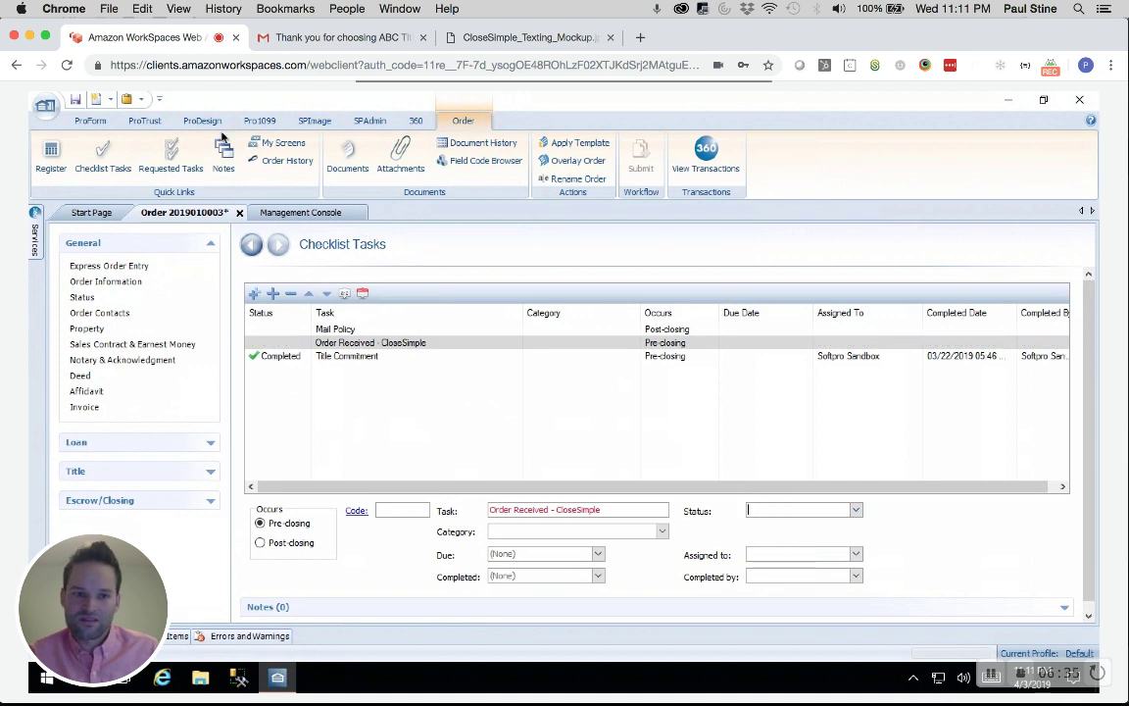
pyautogui.click(75, 99)
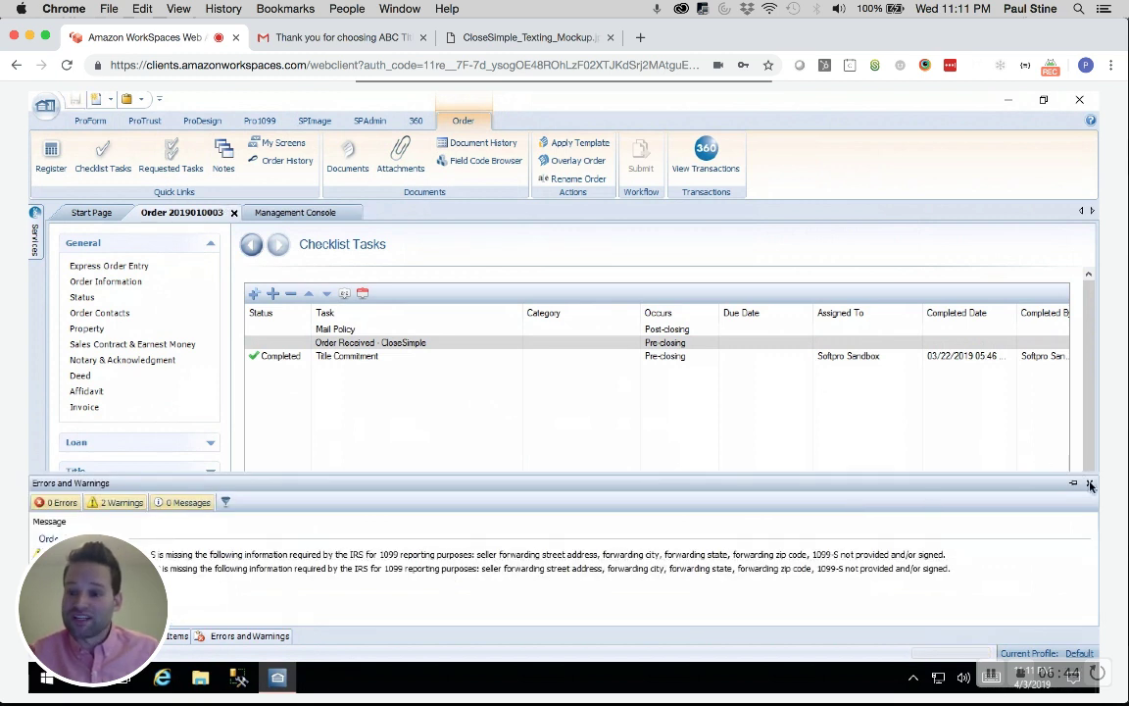
# Close the Errors and Warnings, search results and My Work Items panels
pyautogui.click(1090, 485)
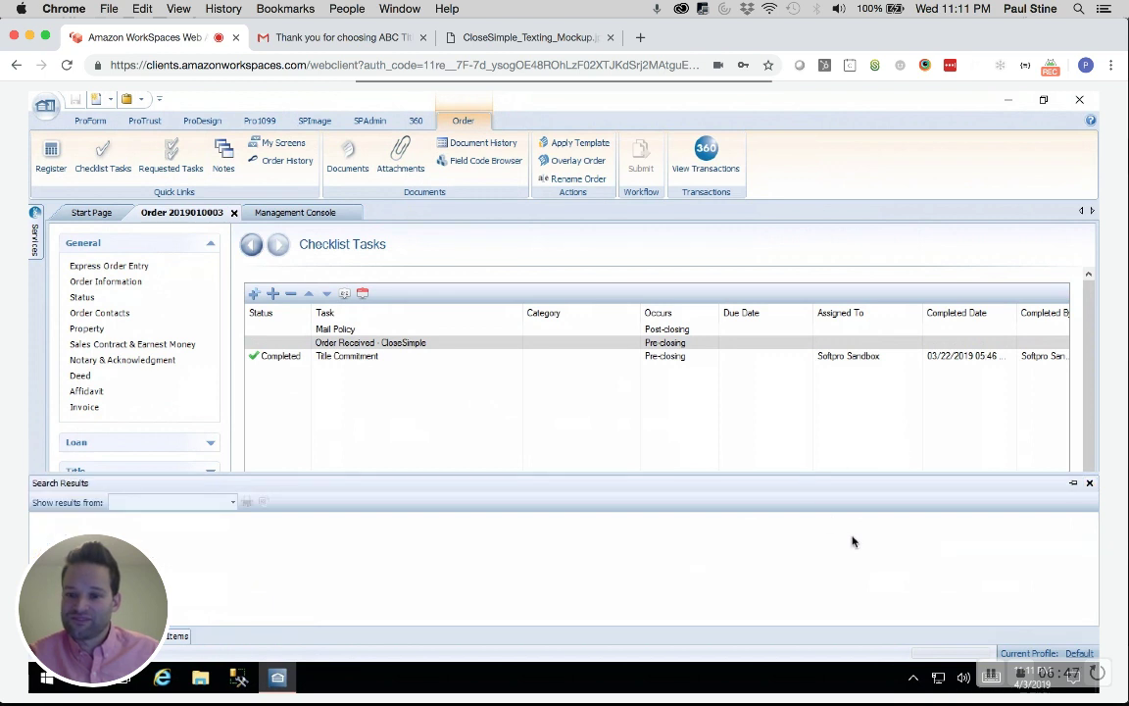
pyautogui.click(1090, 483)
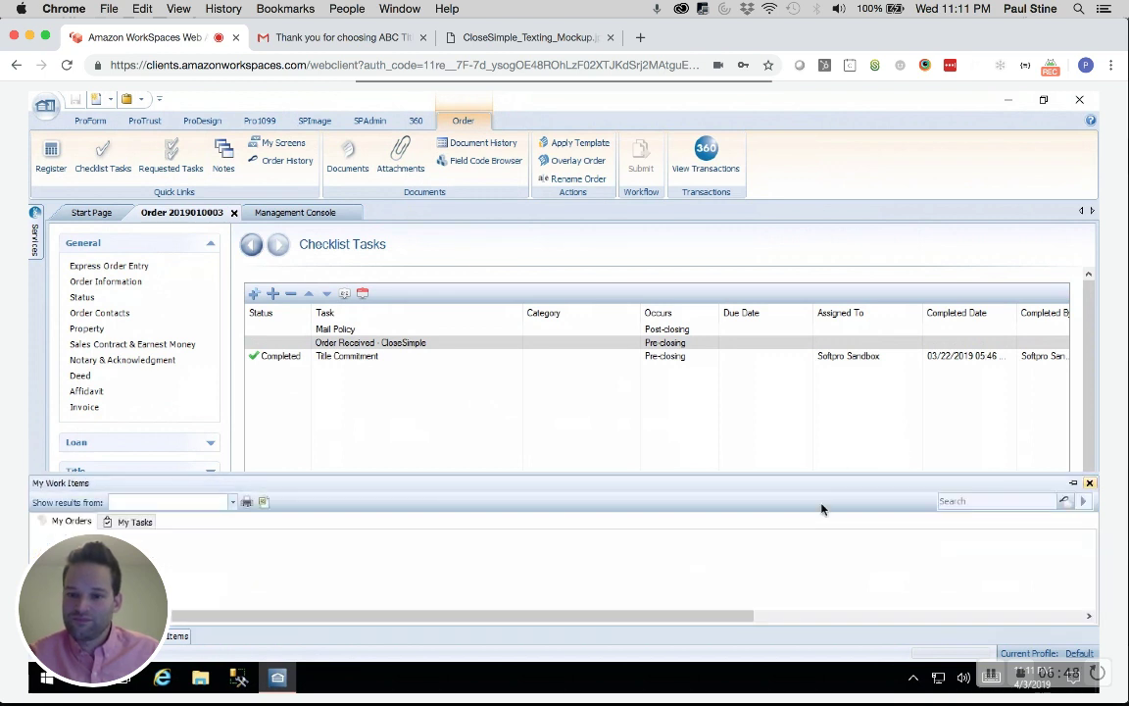
pyautogui.click(664, 340)
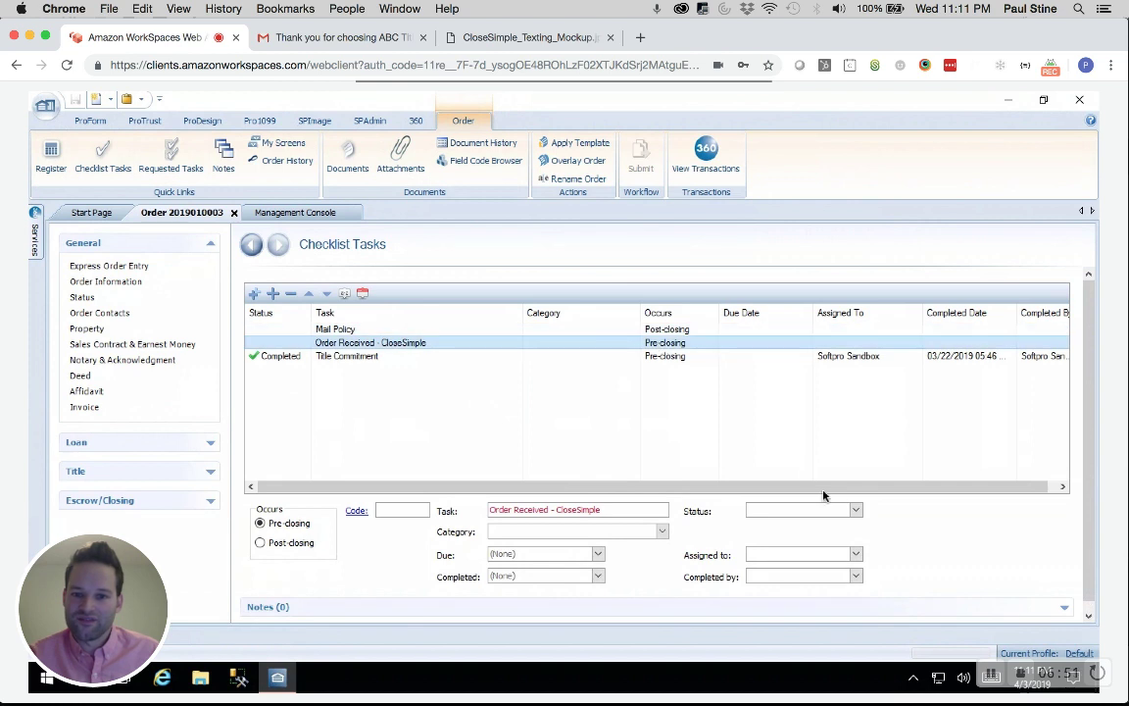
# Mark Order Received - CloseSimple Completed, save with Ctrl+S, and close the bottom panels
pyautogui.click(856, 510)
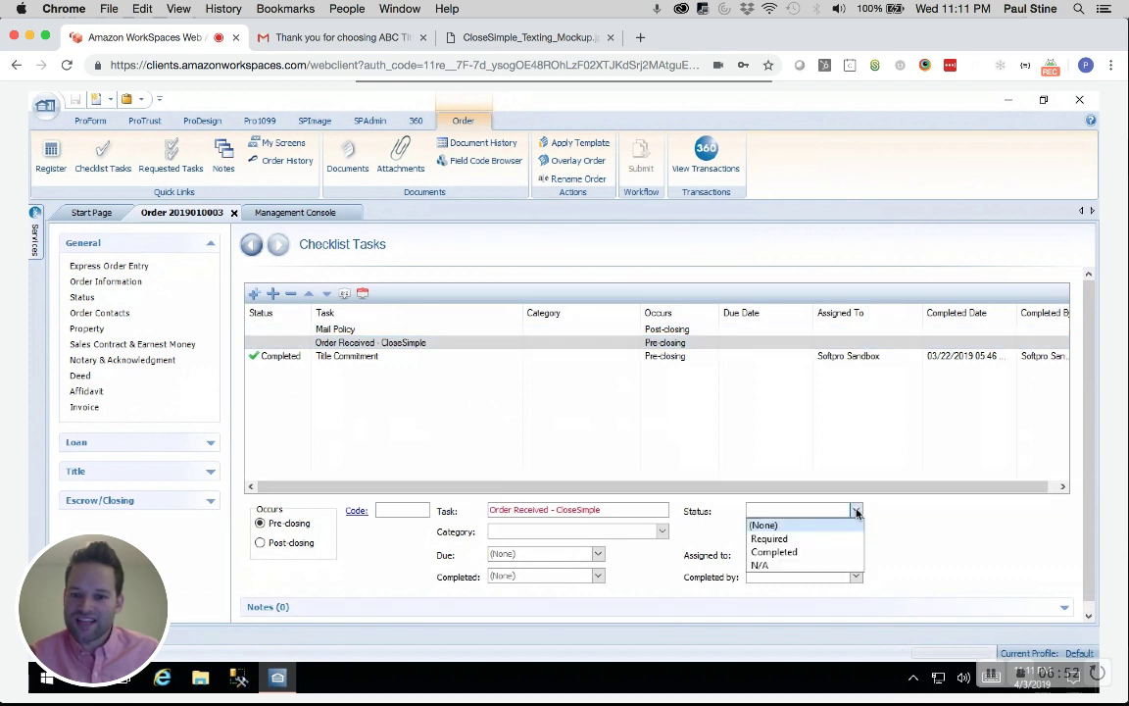
pyautogui.click(779, 552)
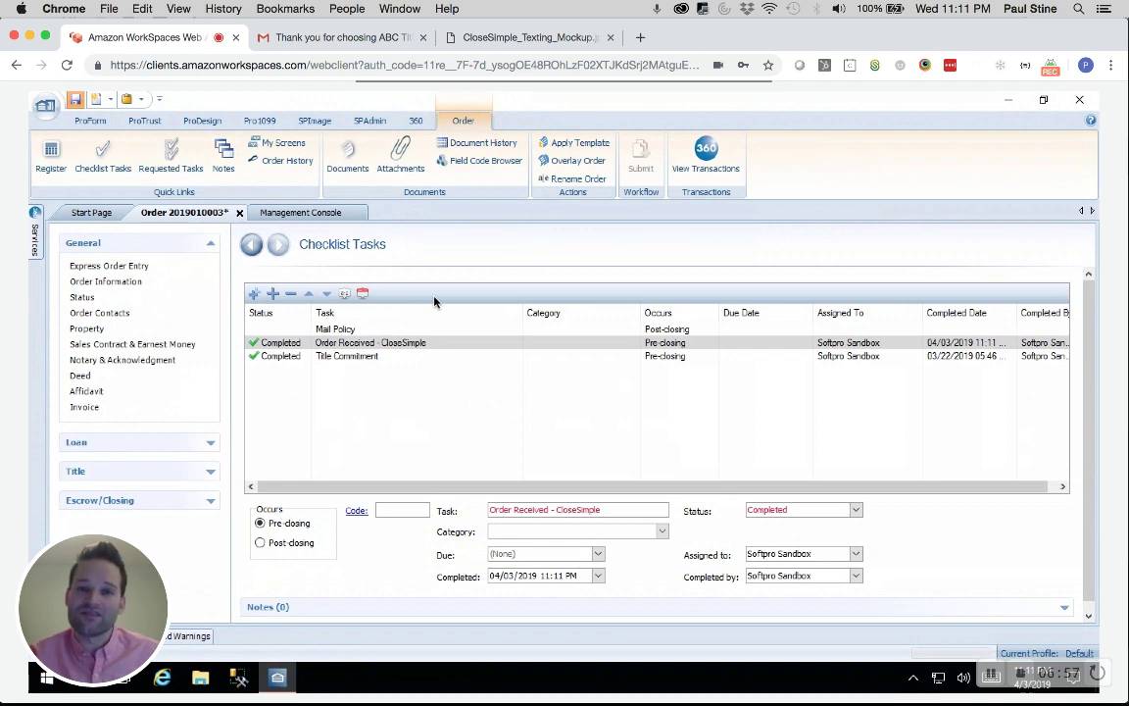
pyautogui.hotkey('ctrl', 's')
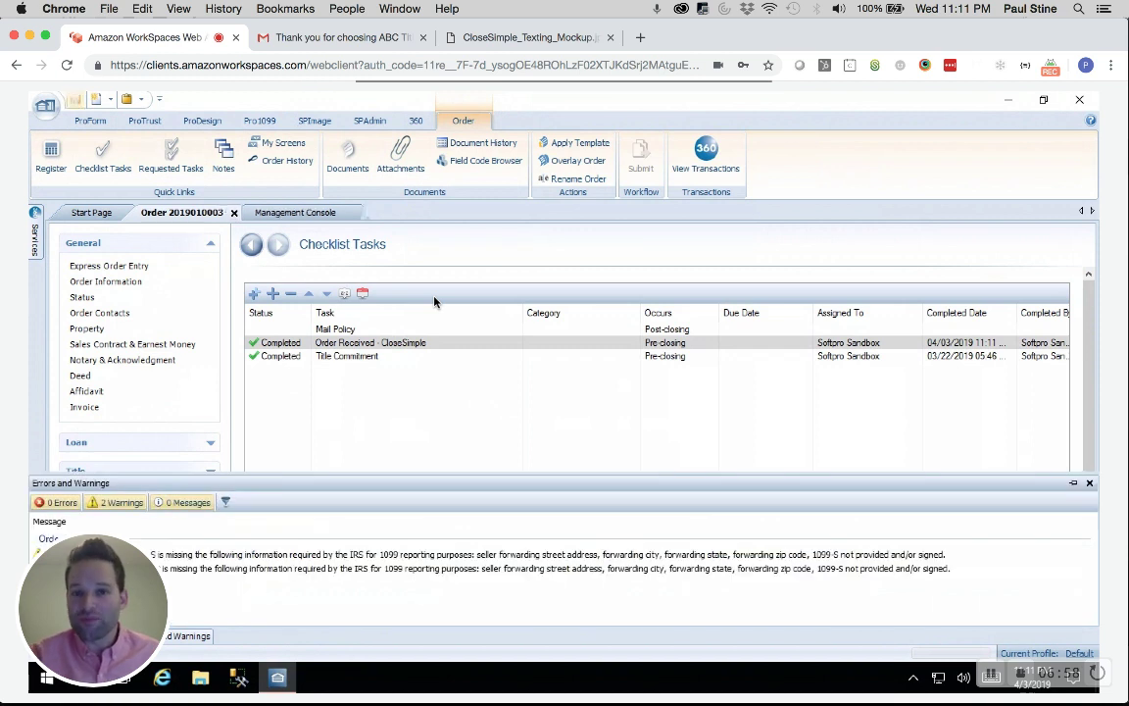
pyautogui.click(1091, 484)
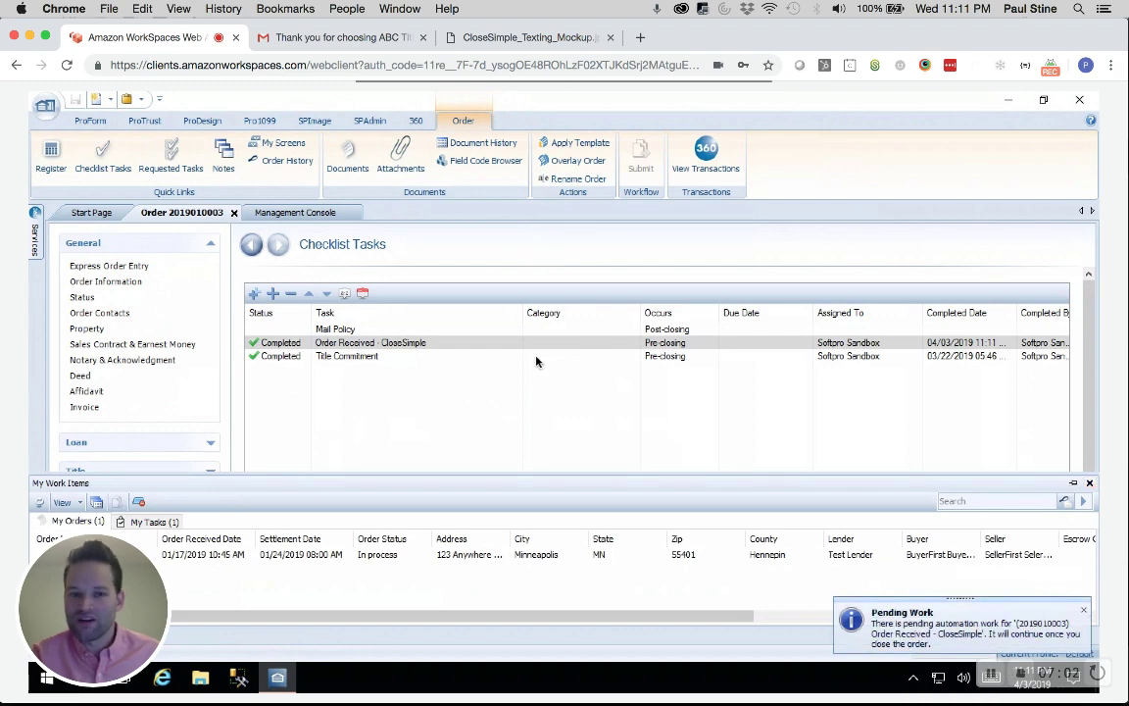
pyautogui.click(483, 338)
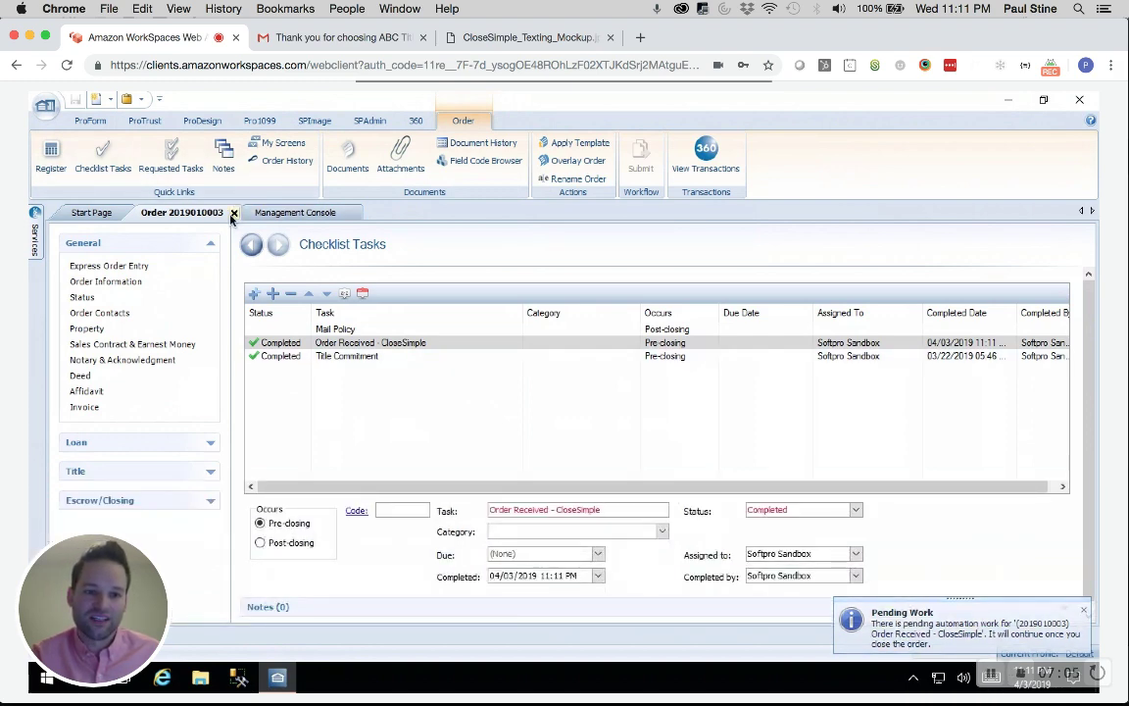
pyautogui.click(233, 213)
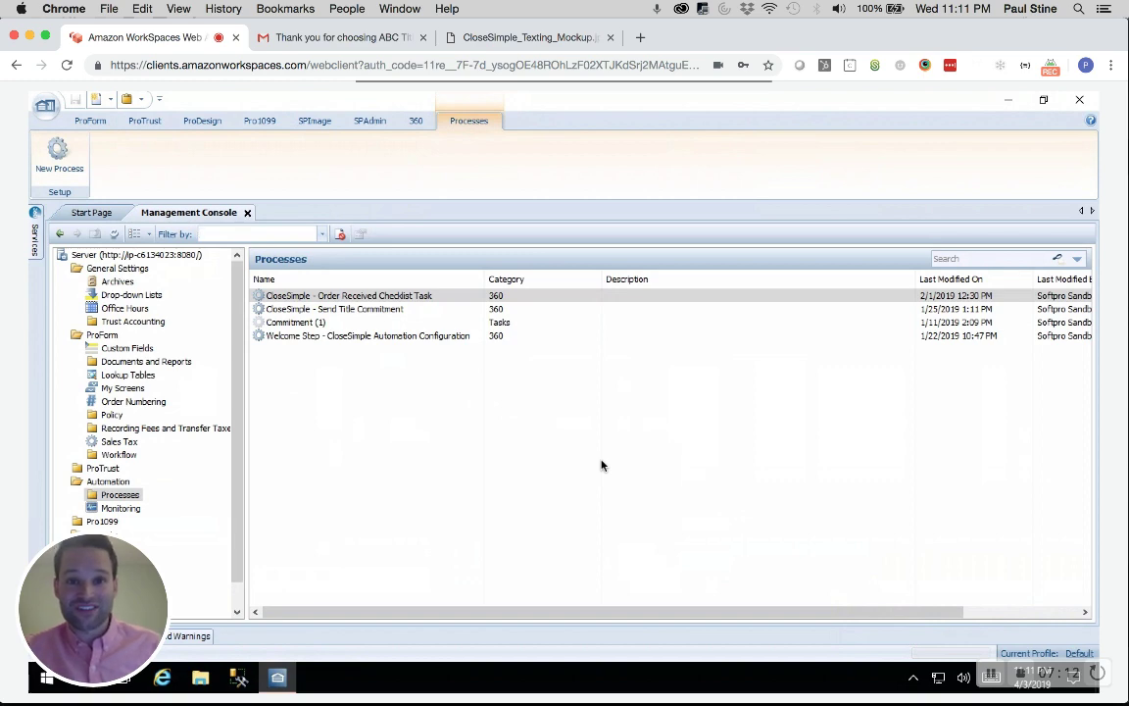
pyautogui.press('super+Tab')
pyautogui.press('super+Tab')
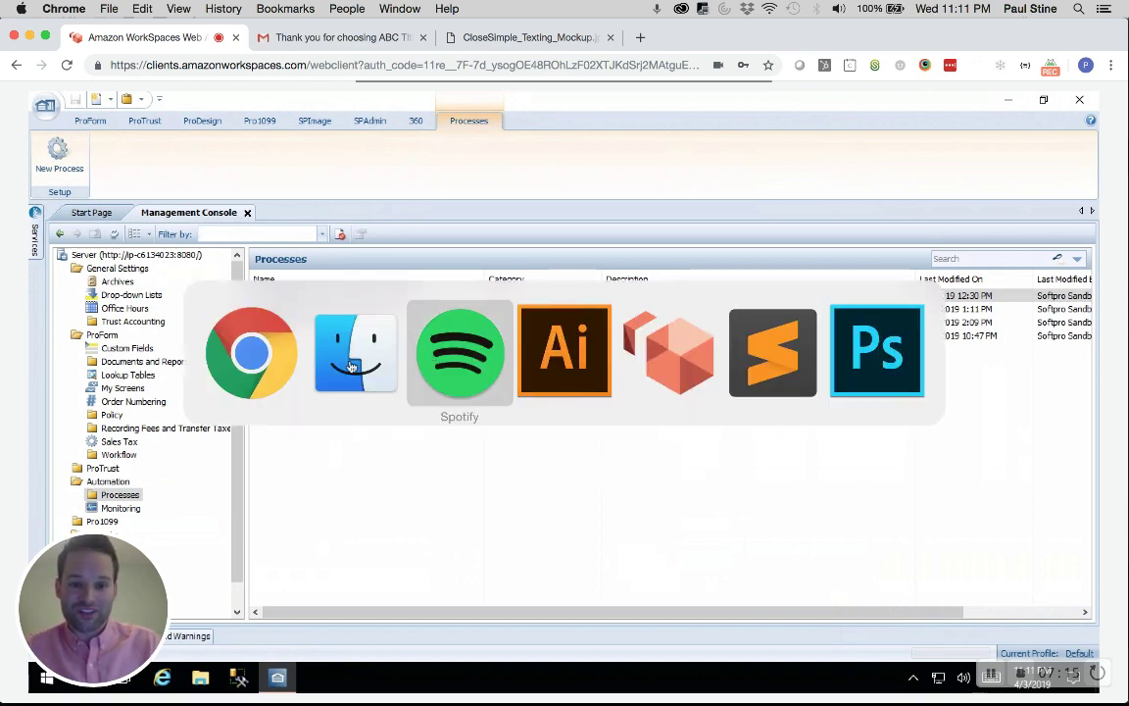
pyautogui.press('Escape')
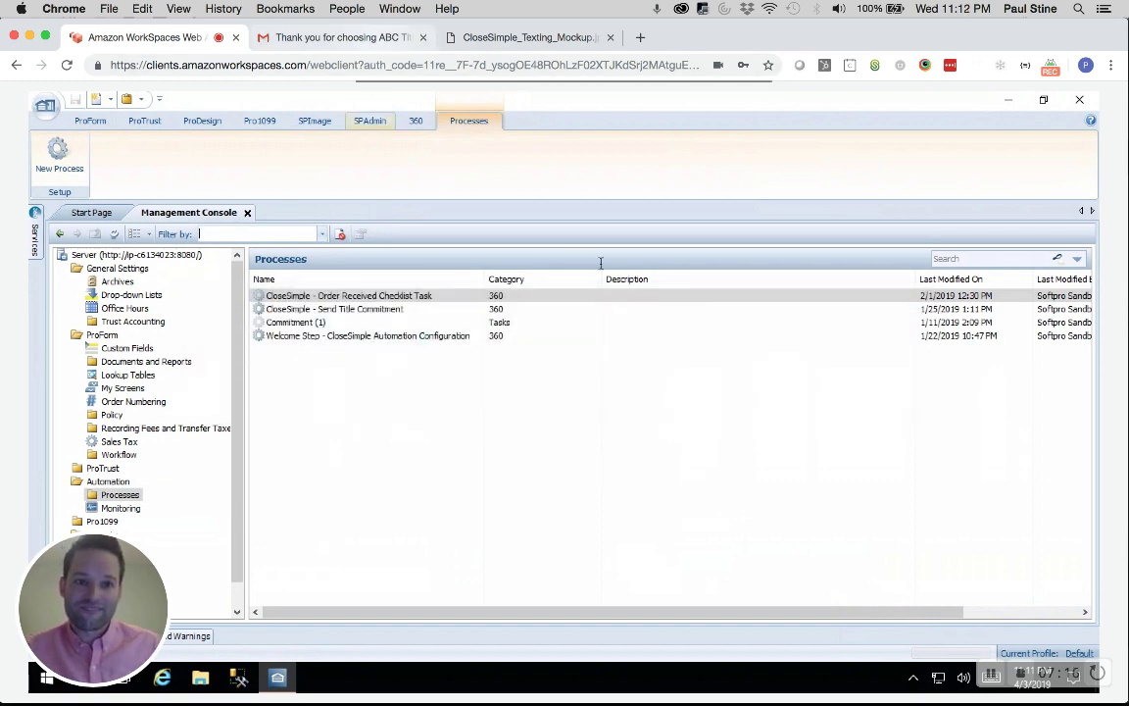
pyautogui.click(343, 37)
# Read through the 'Closing has been scheduled' update email, then return to the inbox list
pyautogui.click(219, 152)
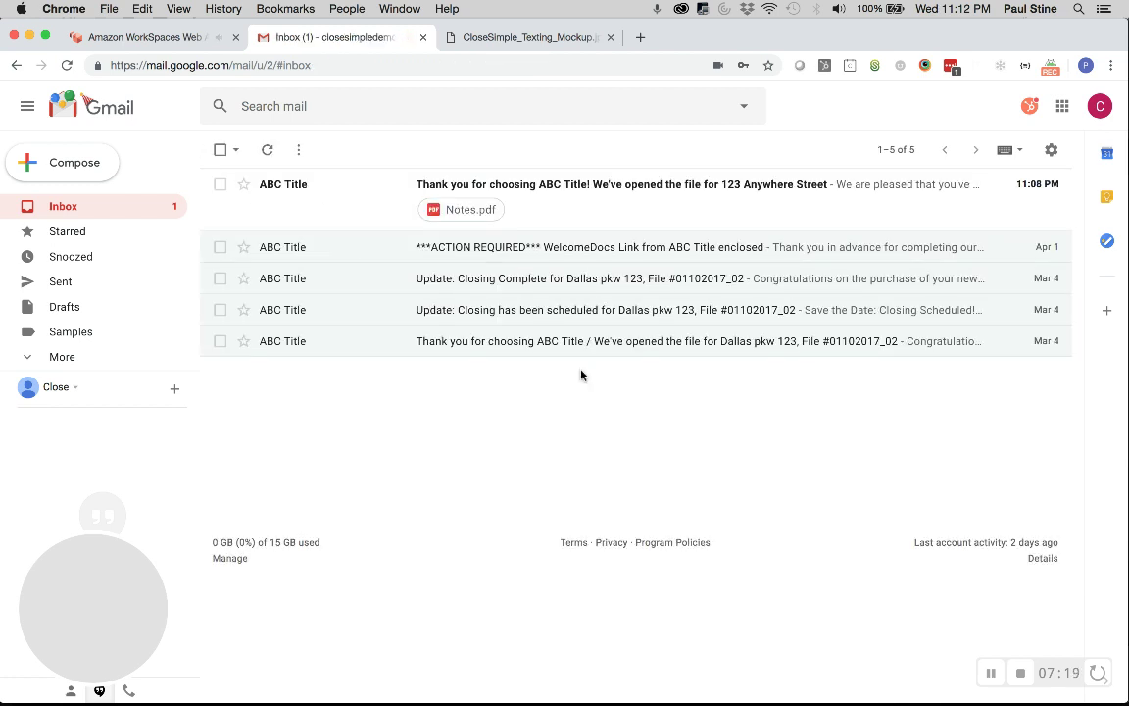
pyautogui.click(562, 310)
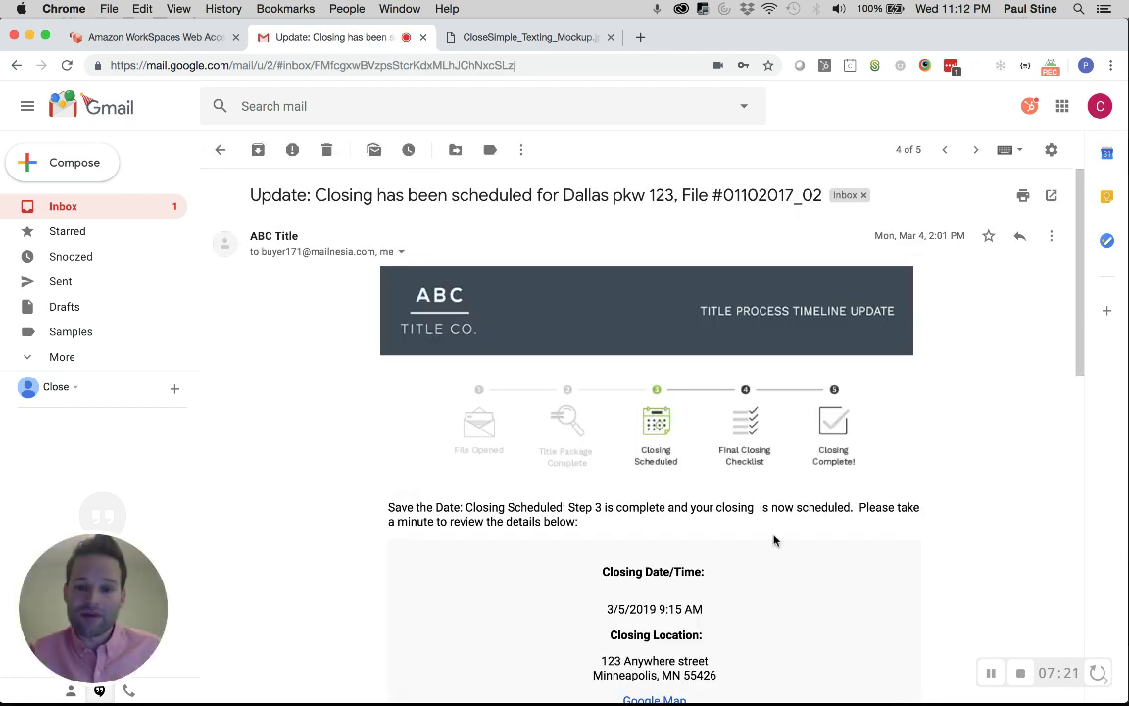
pyautogui.scroll(-1, 719, 520)
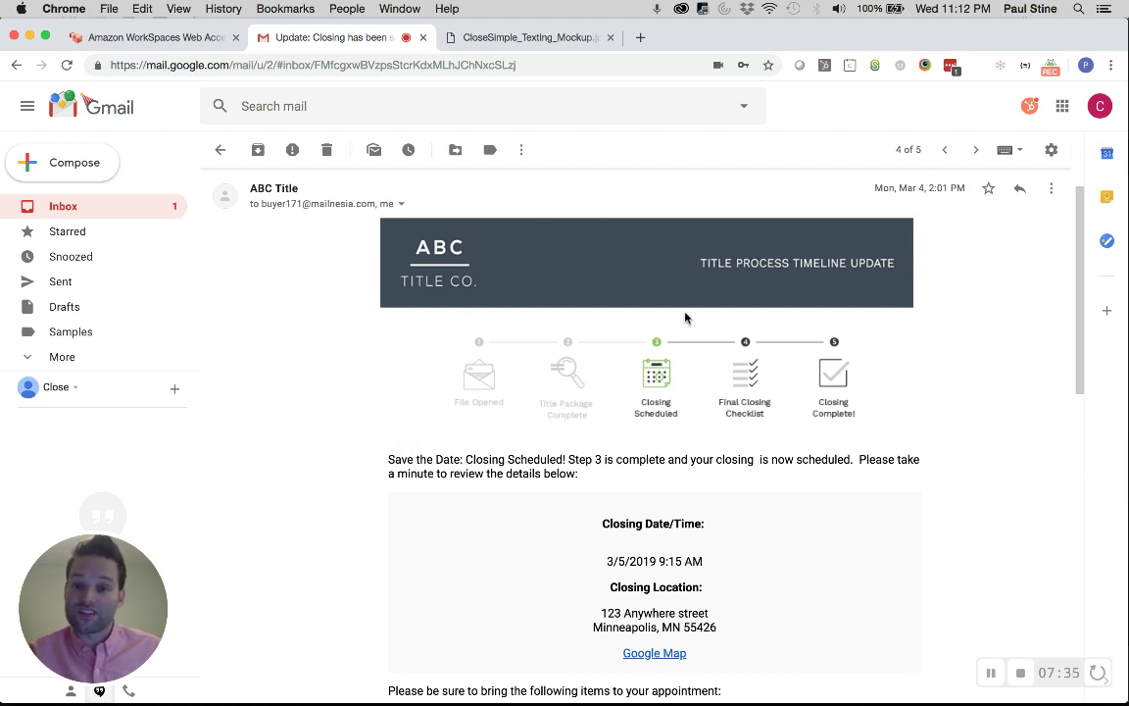
pyautogui.scroll(-5, 983, 575)
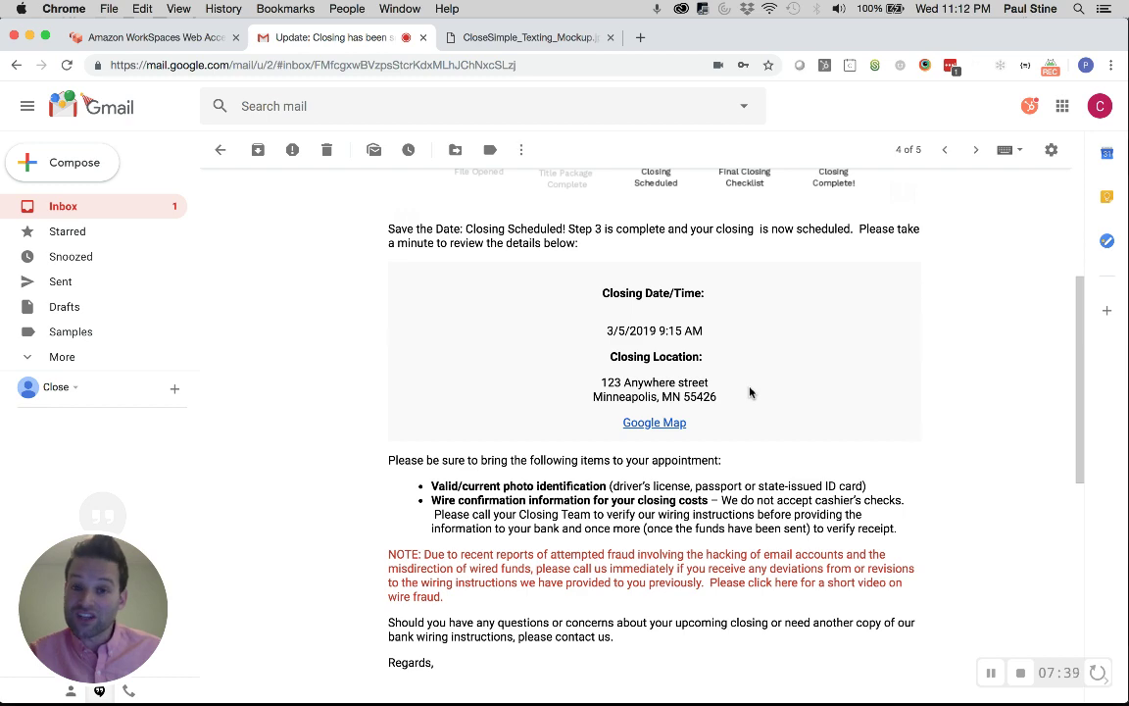
pyautogui.scroll(-3, 782, 480)
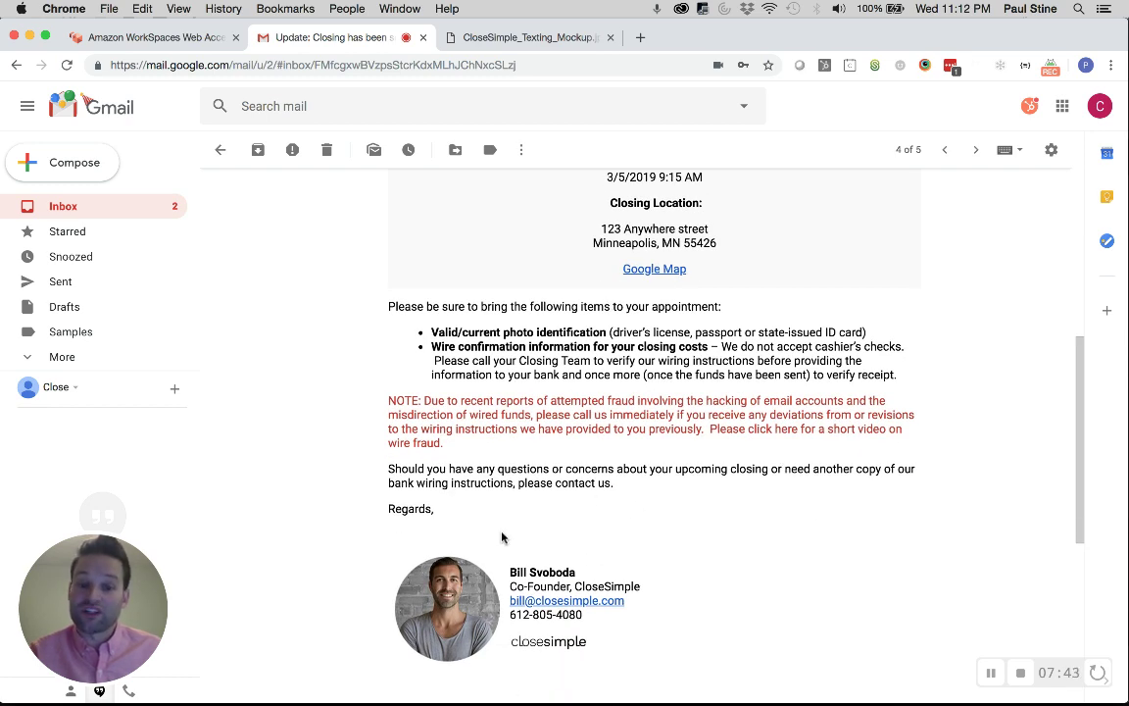
pyautogui.scroll(8, 749, 565)
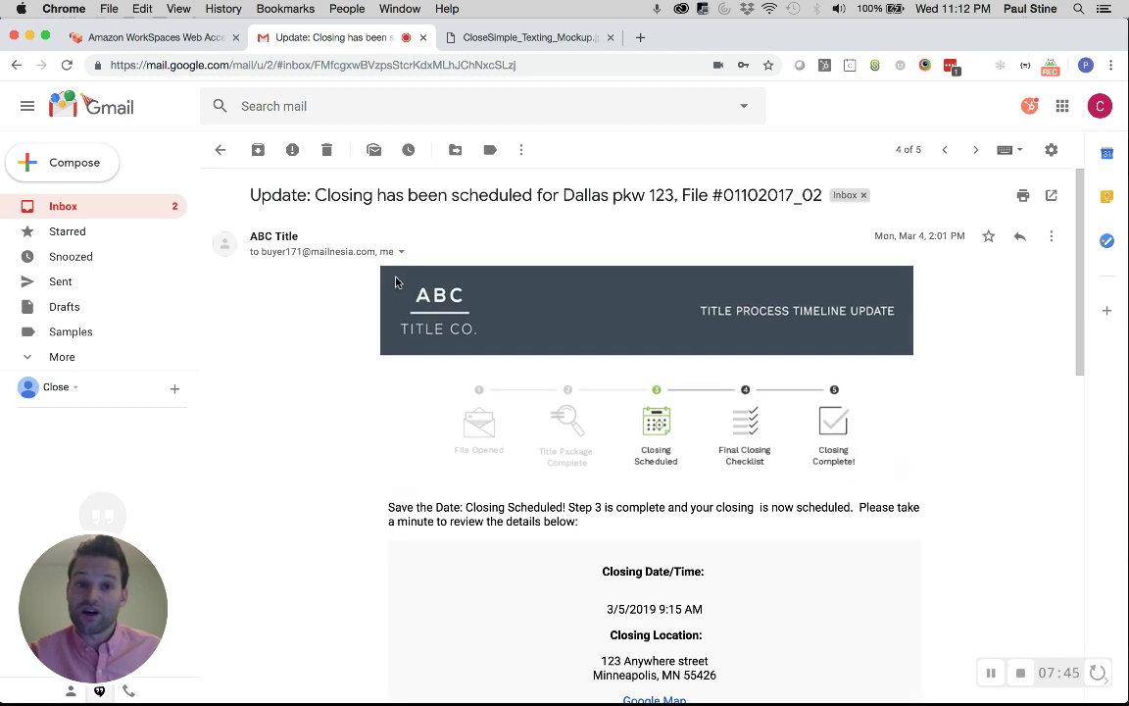
pyautogui.click(220, 149)
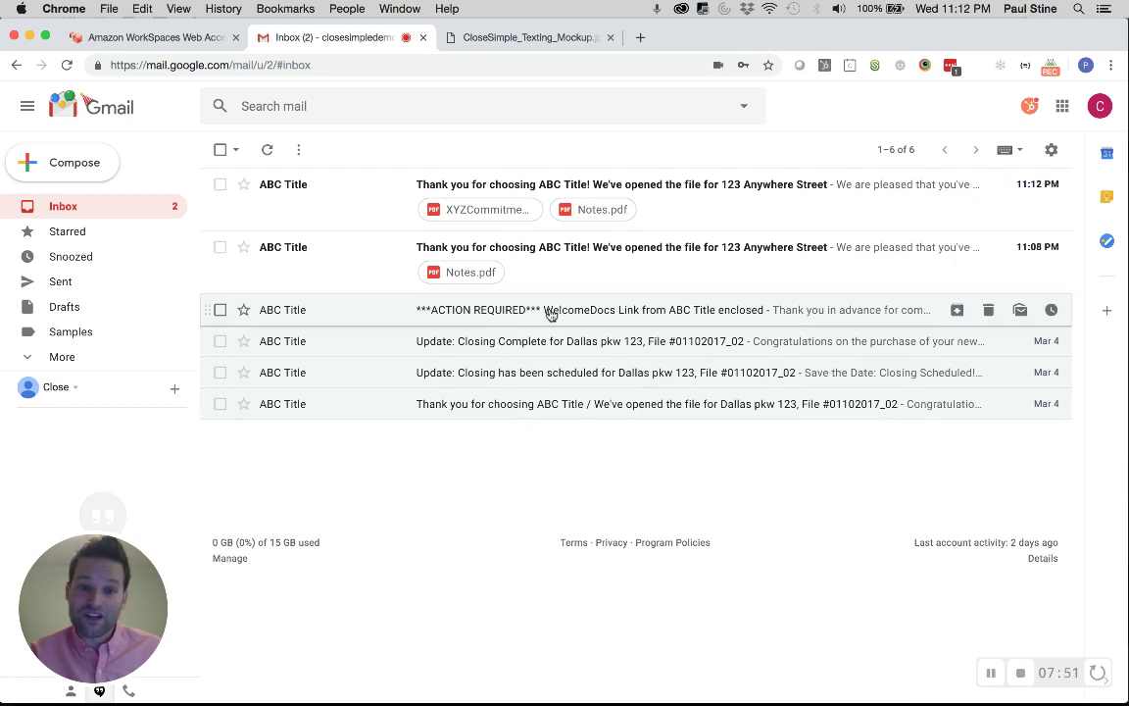
# Open the 'Update: Closing Complete' email and follow its 'Review us on Google' link
pyautogui.click(542, 340)
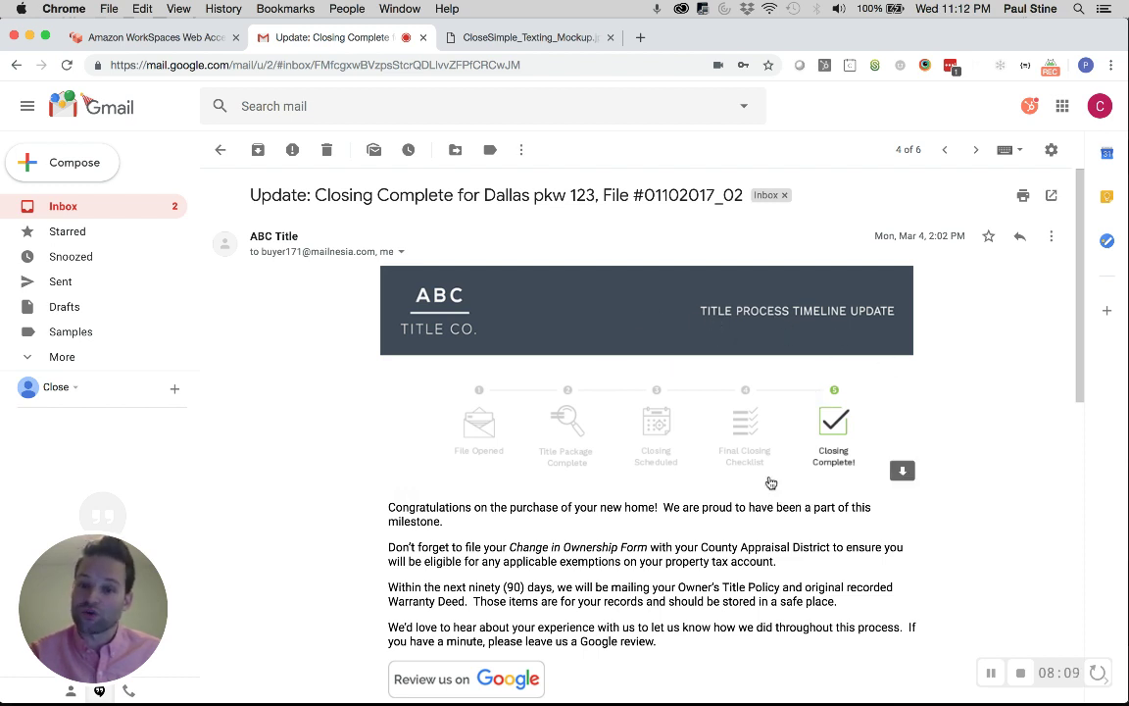
pyautogui.scroll(-3, 1001, 527)
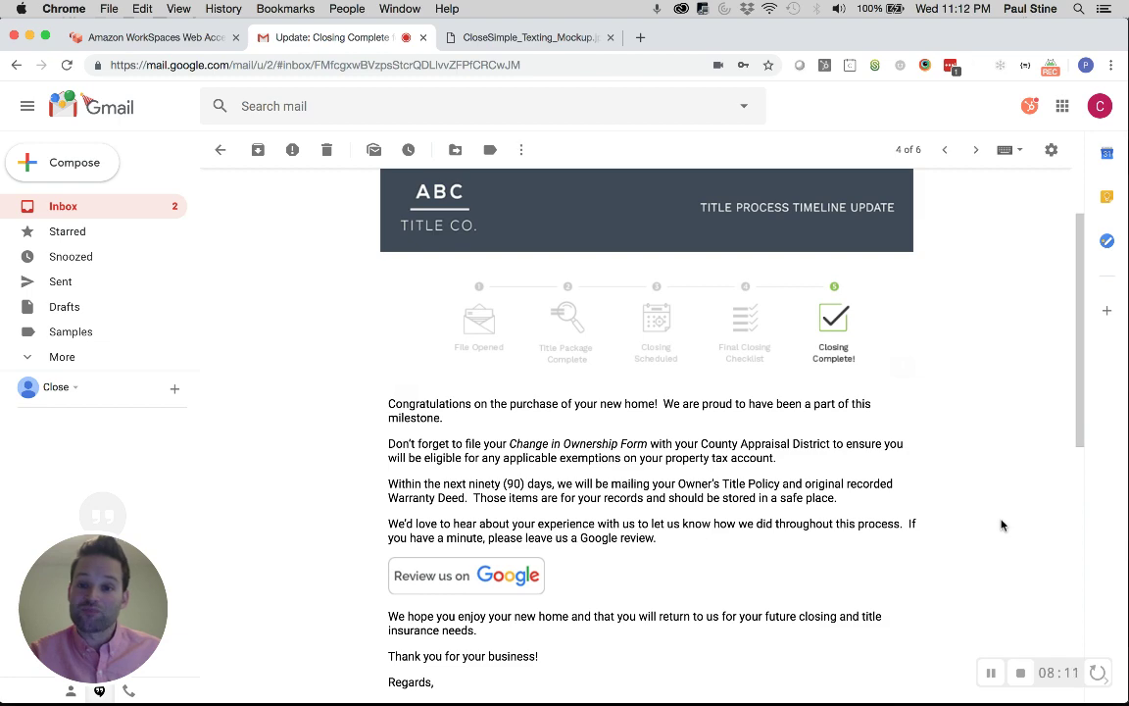
pyautogui.scroll(-4, 970, 490)
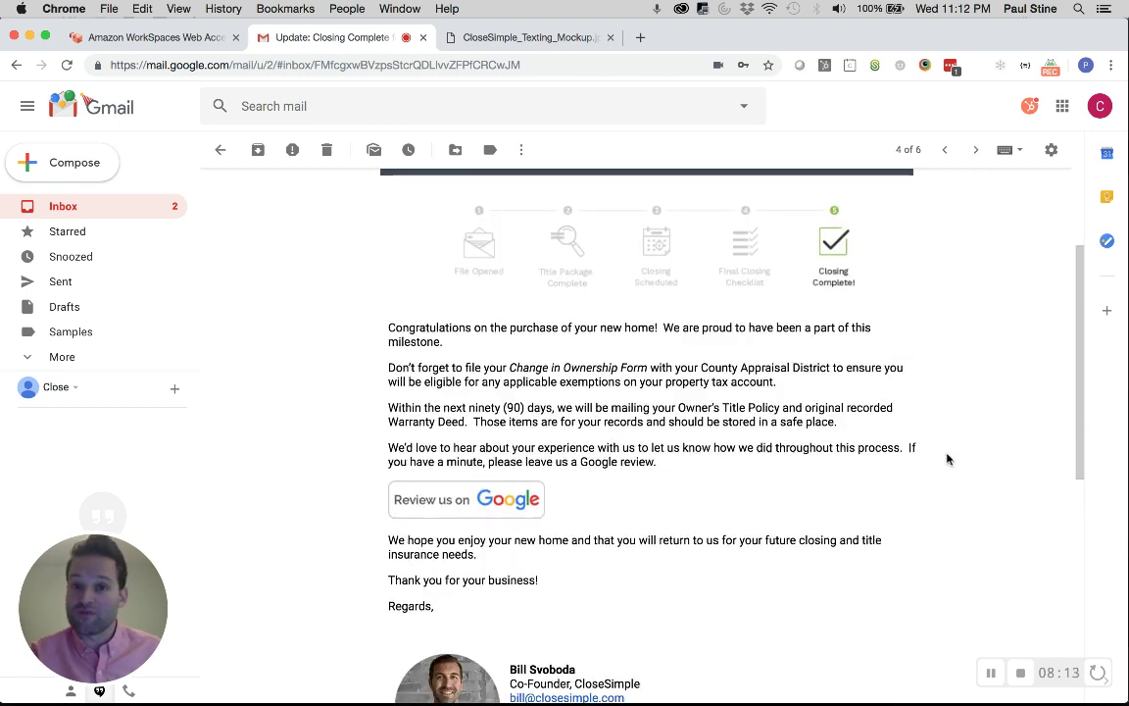
pyautogui.click(484, 420)
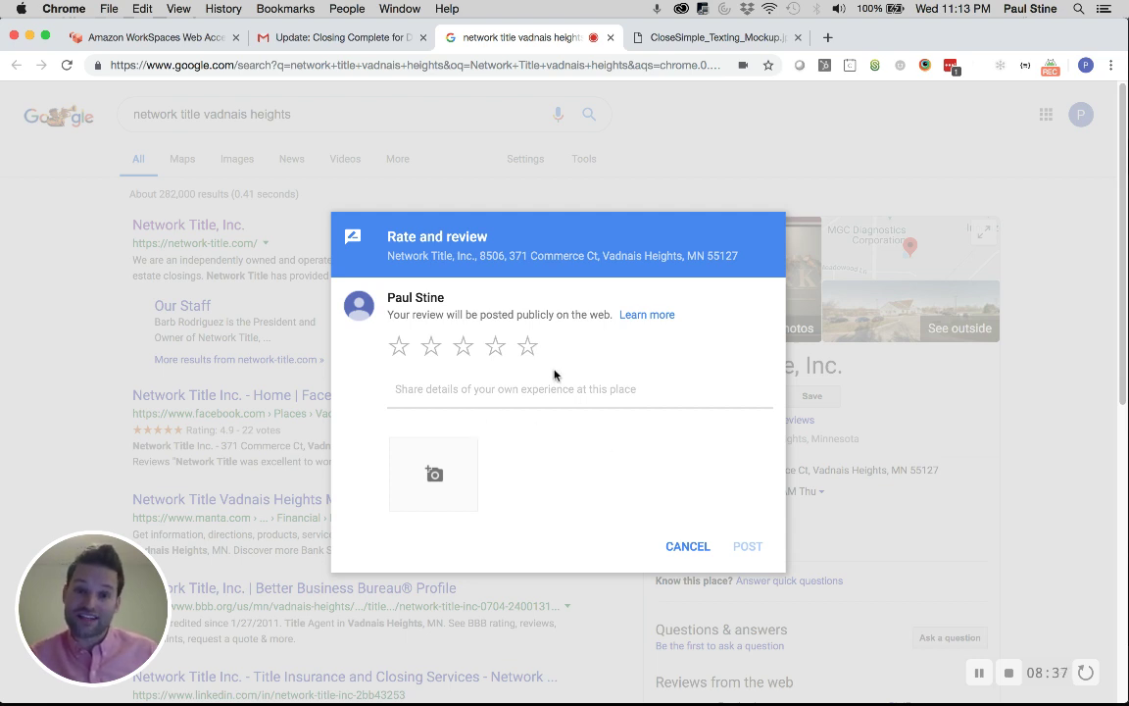
# Give Network Title a five-star rating, then cancel and discard the draft review
pyautogui.click(533, 349)
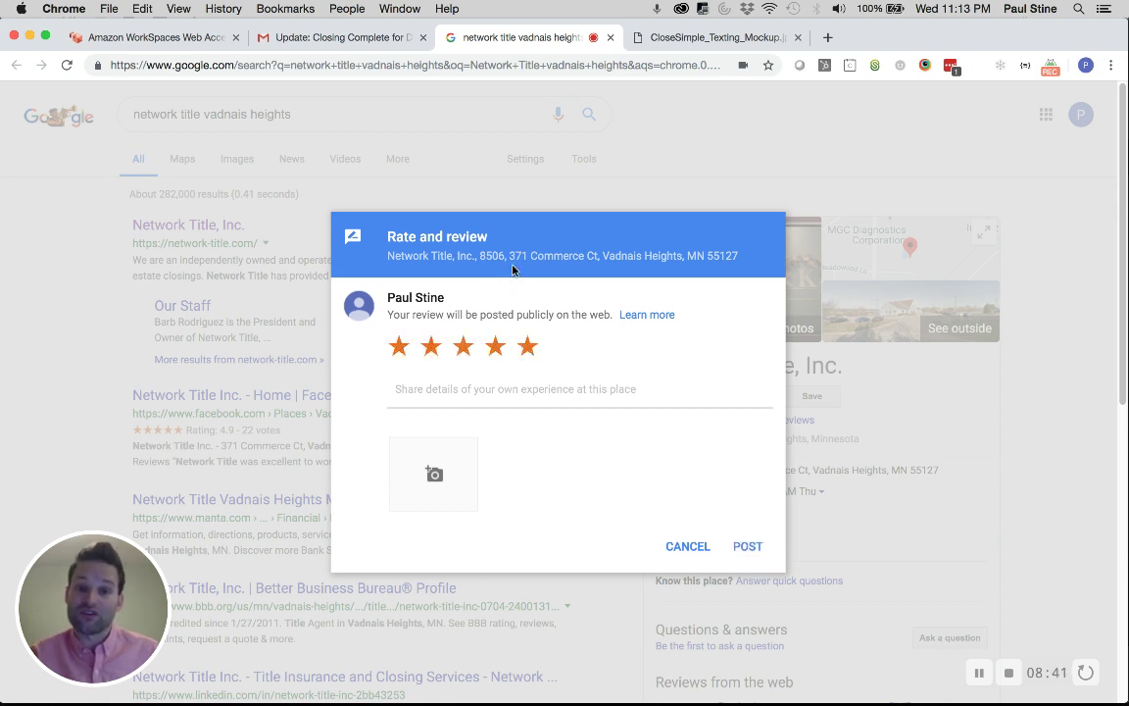
pyautogui.click(688, 549)
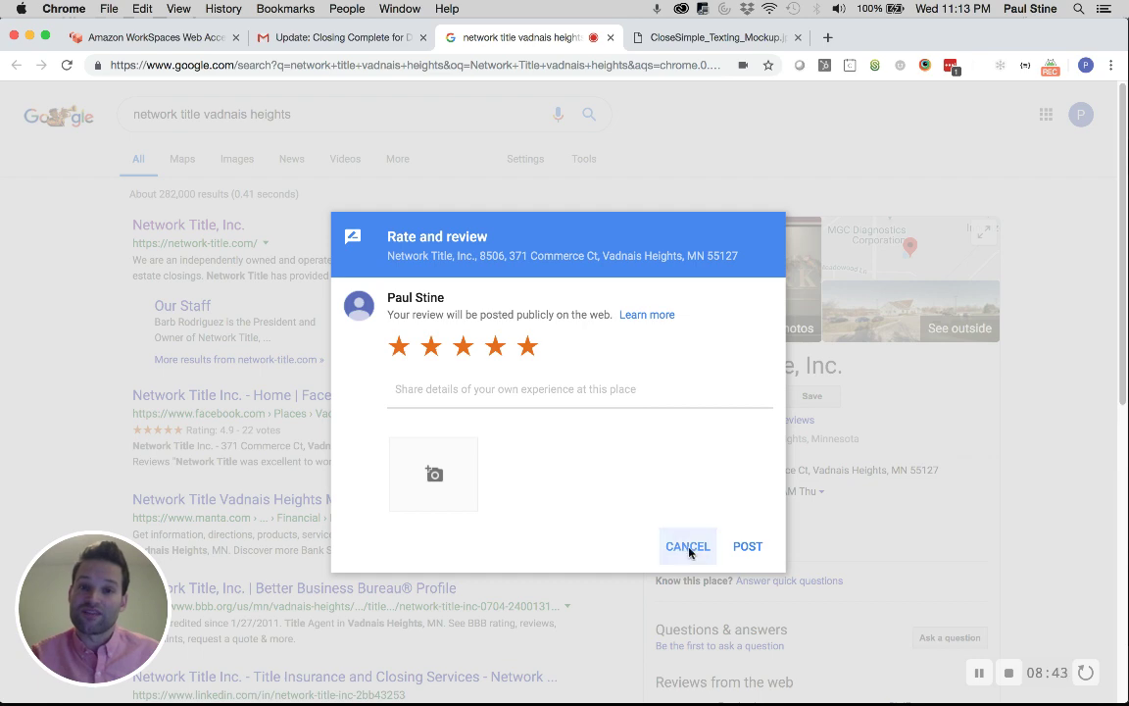
pyautogui.click(602, 296)
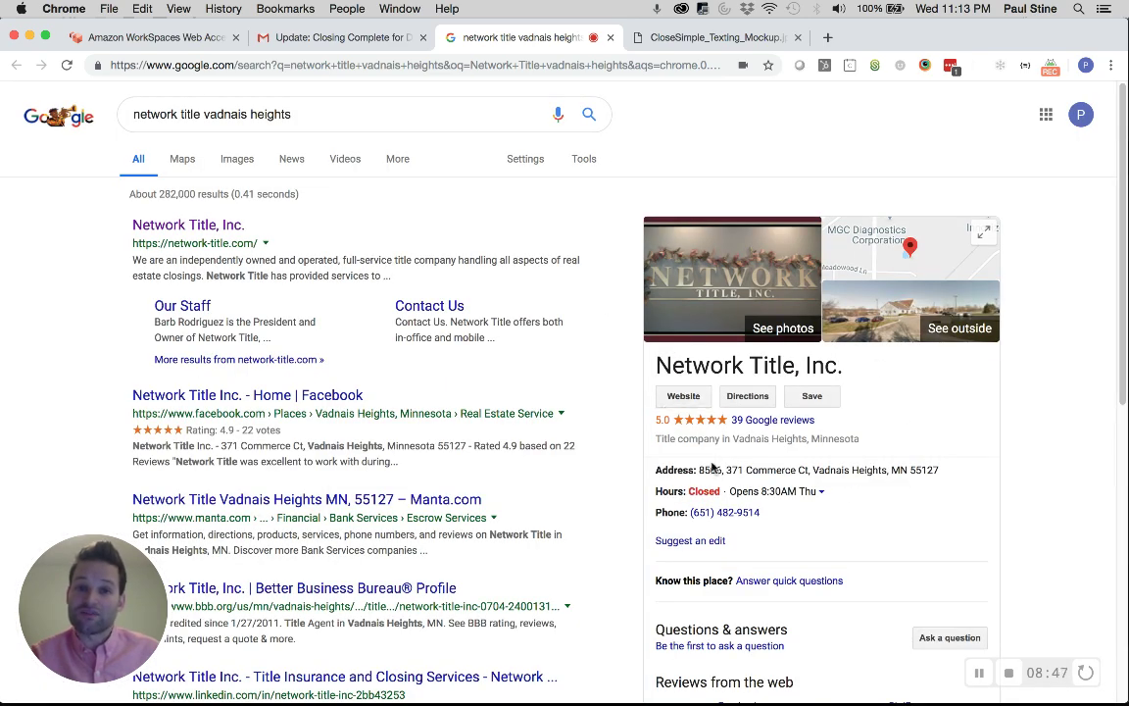
# Browse Network Title's 39 Google reviews and close the reviews list
pyautogui.click(765, 421)
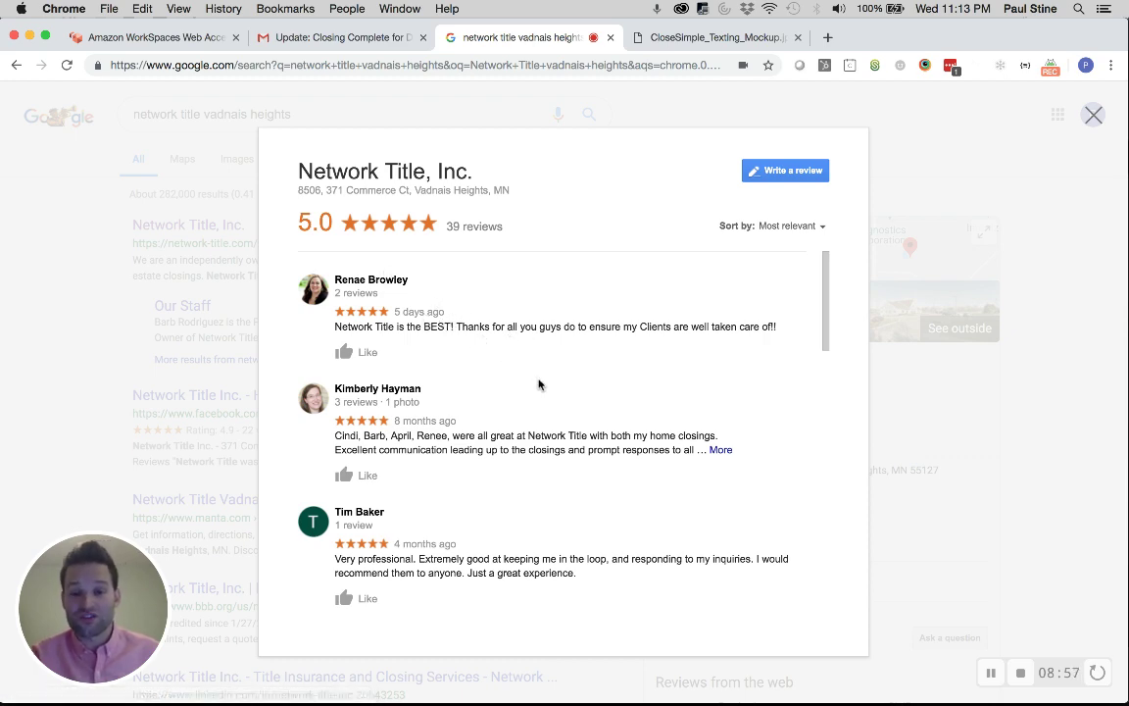
pyautogui.scroll(-3, 538, 384)
pyautogui.scroll(-10, 538, 383)
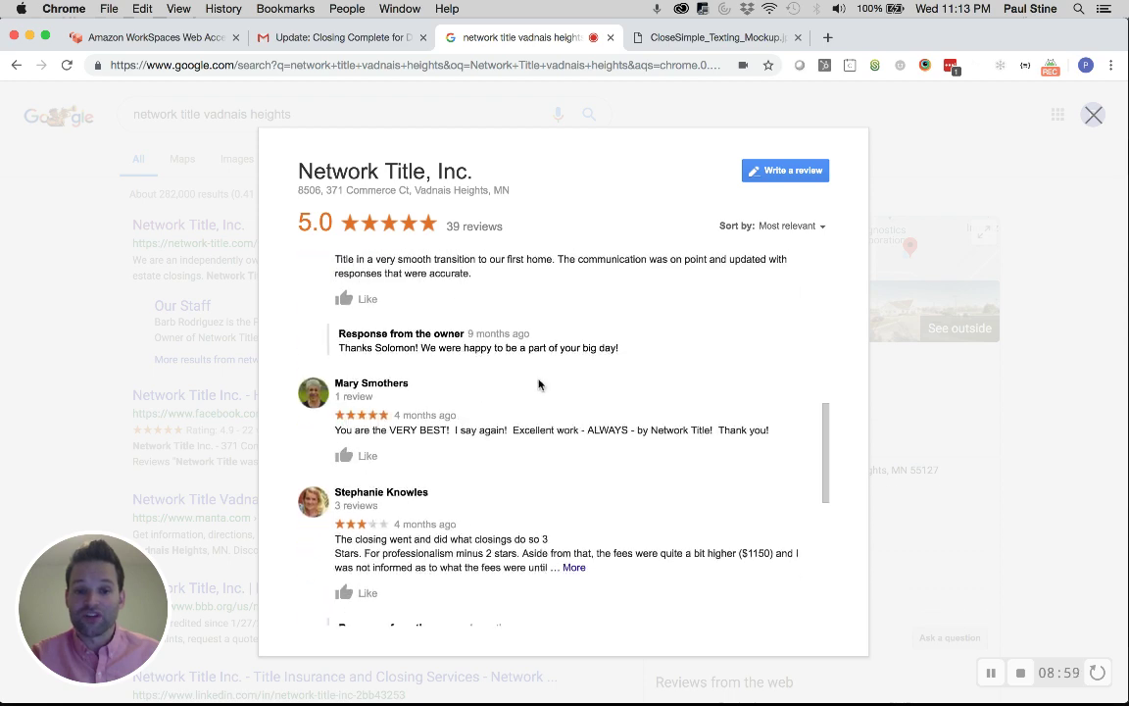
pyautogui.scroll(-10, 538, 383)
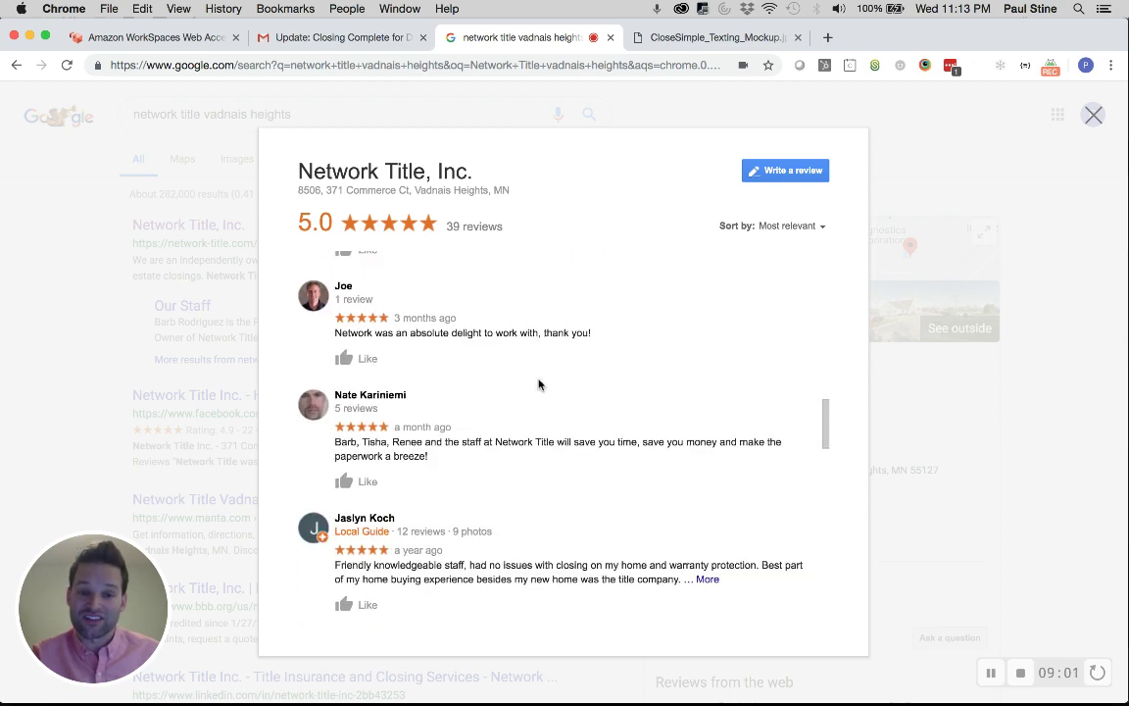
pyautogui.scroll(-2, 538, 383)
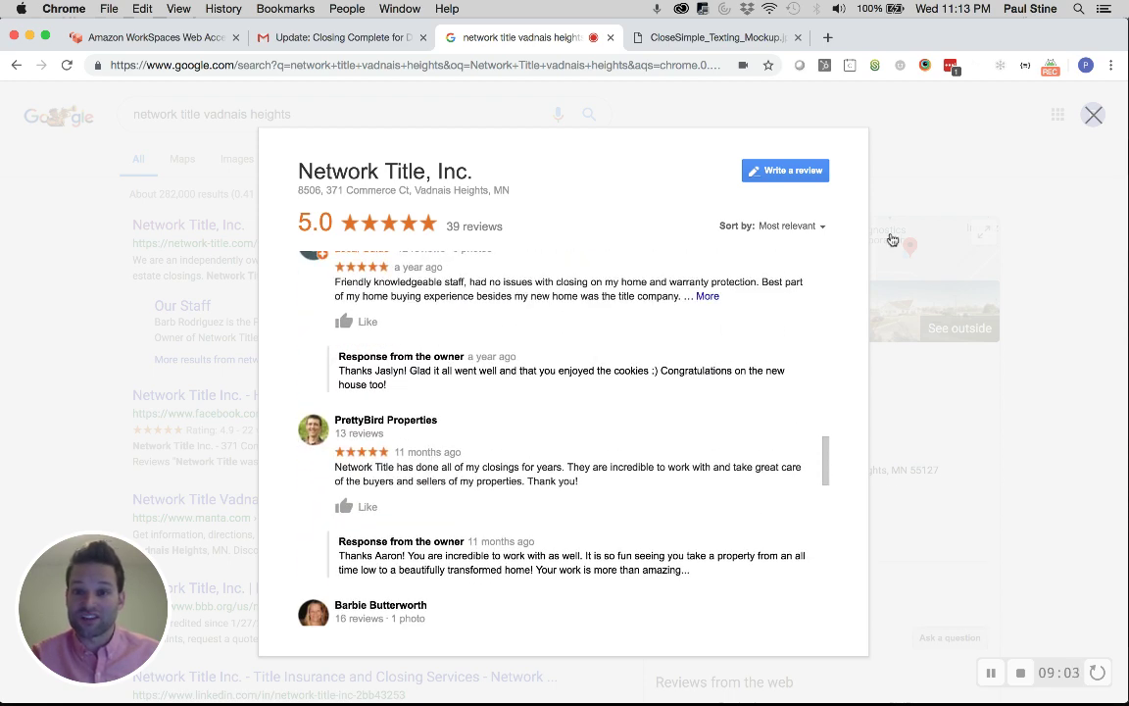
pyautogui.click(1093, 118)
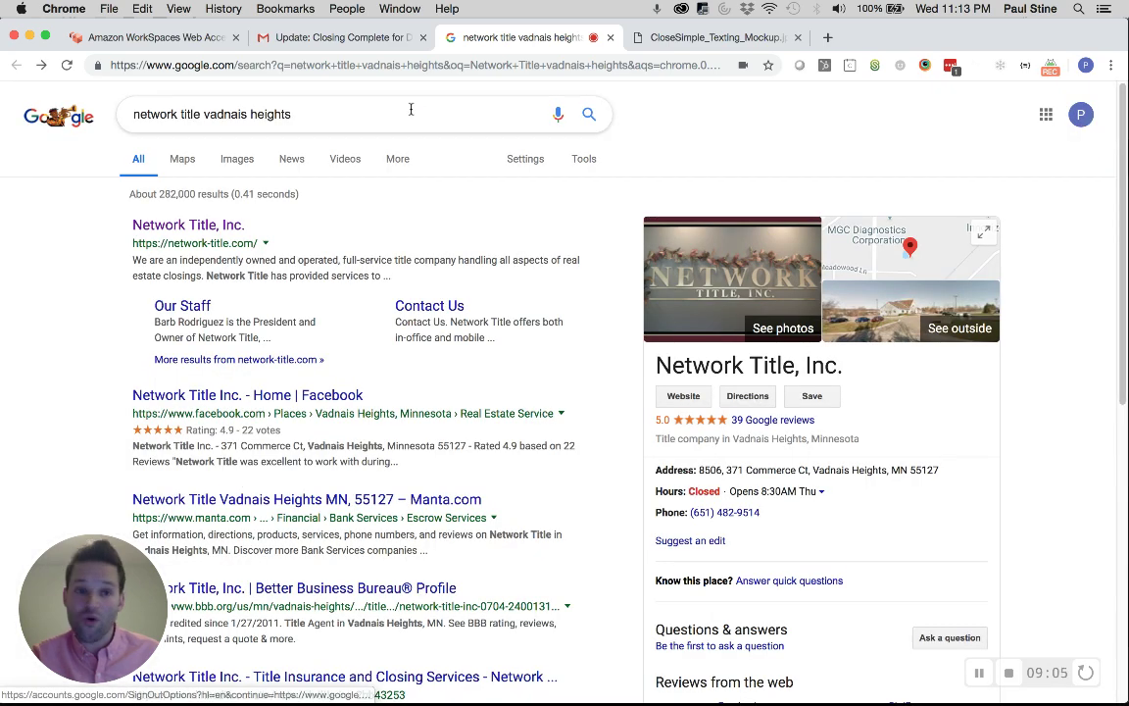
# Search 'title company vadnais heights mn' to view local listings, then close the results tab
pyautogui.tripleClick(349, 119)
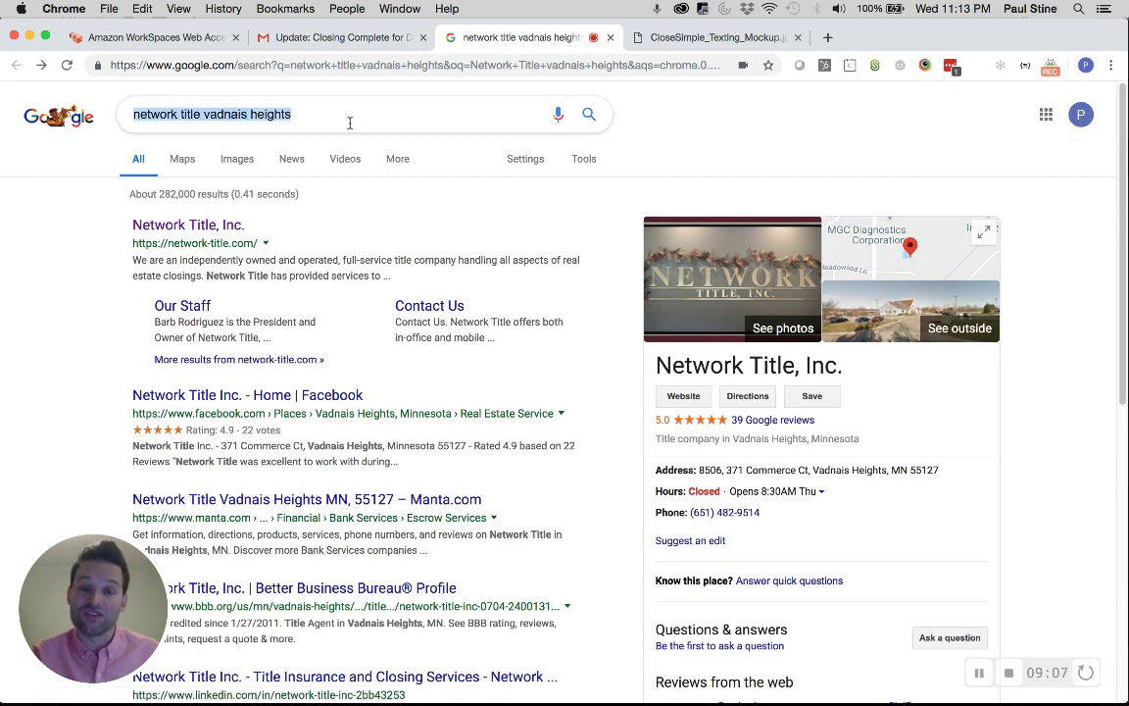
pyautogui.write('title c')
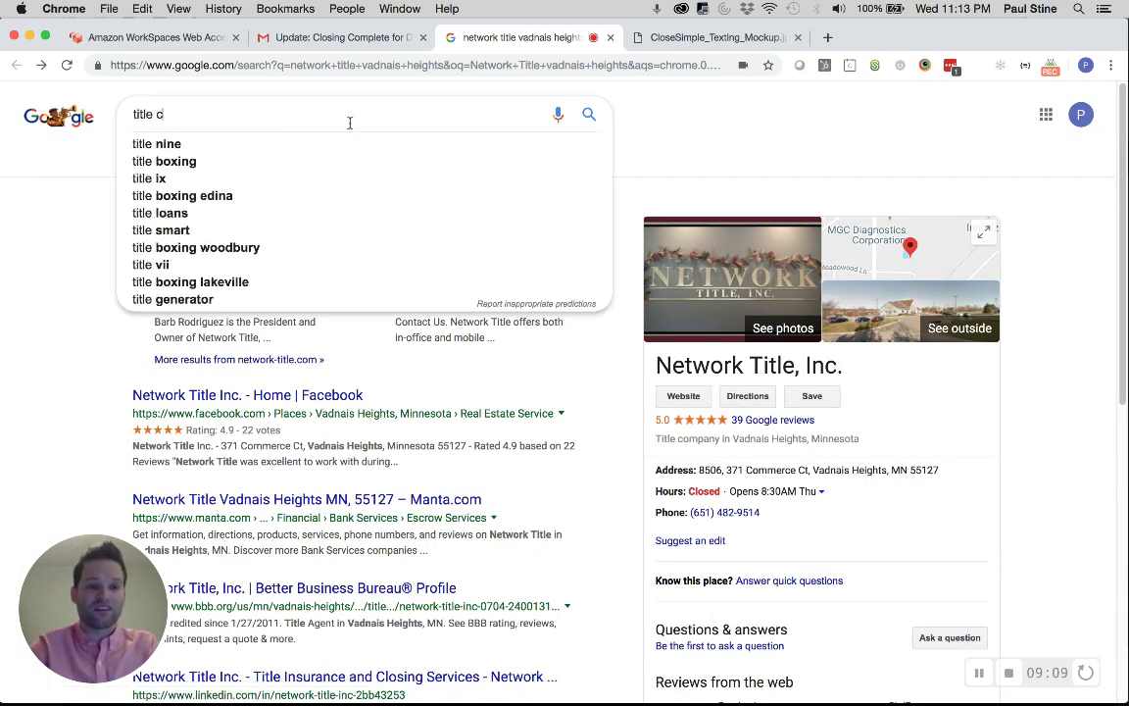
pyautogui.write('ompanies in v')
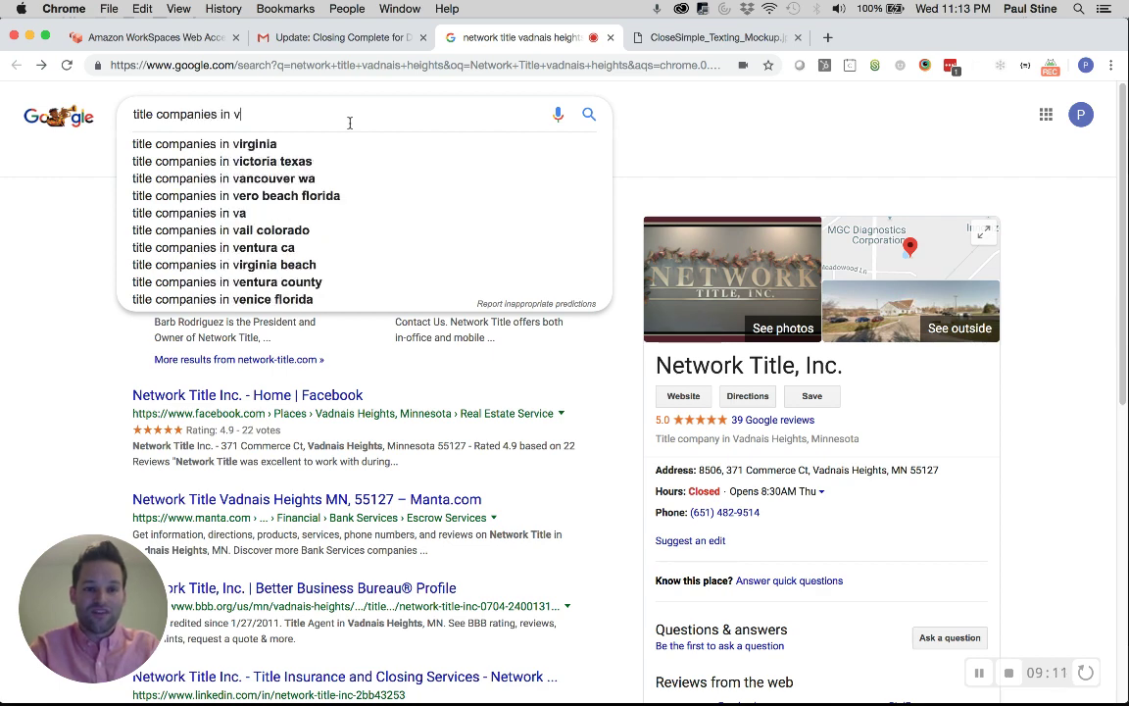
pyautogui.write('adnais heights')
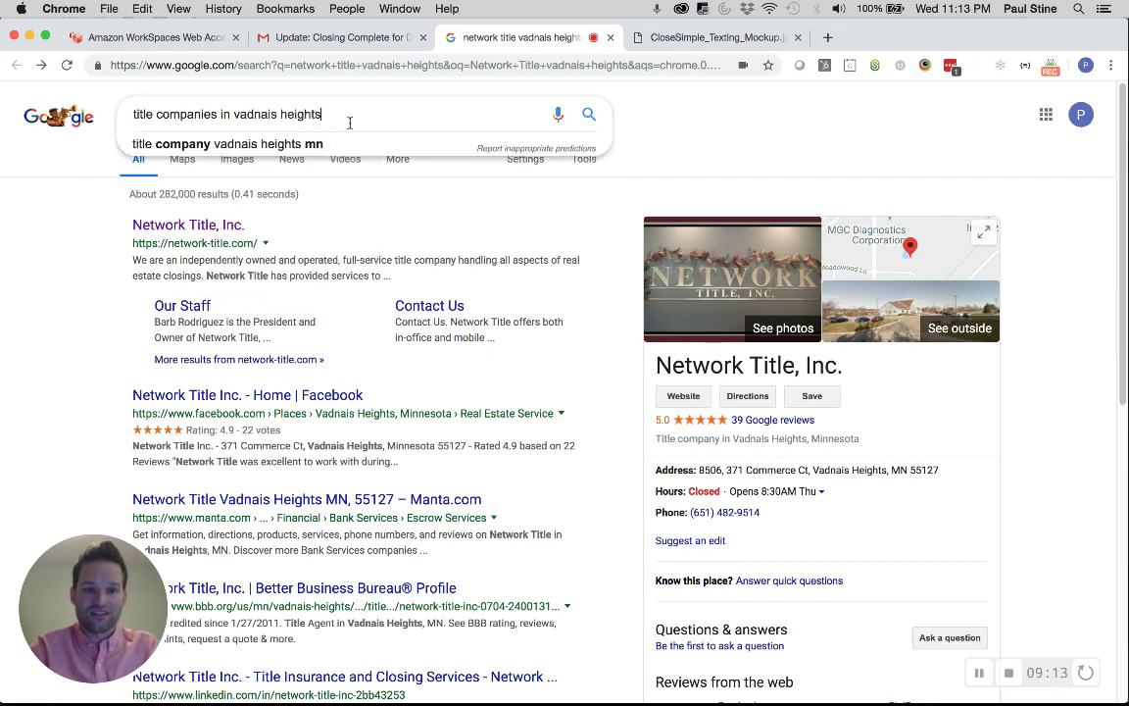
pyautogui.click(322, 144)
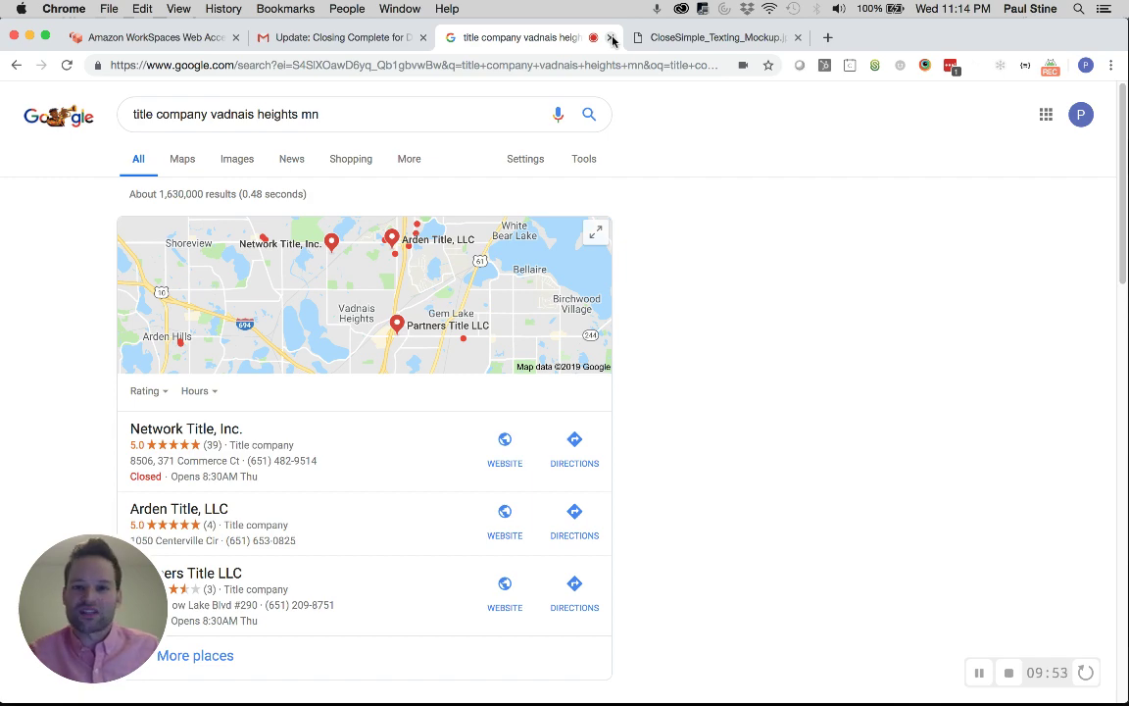
pyautogui.click(612, 40)
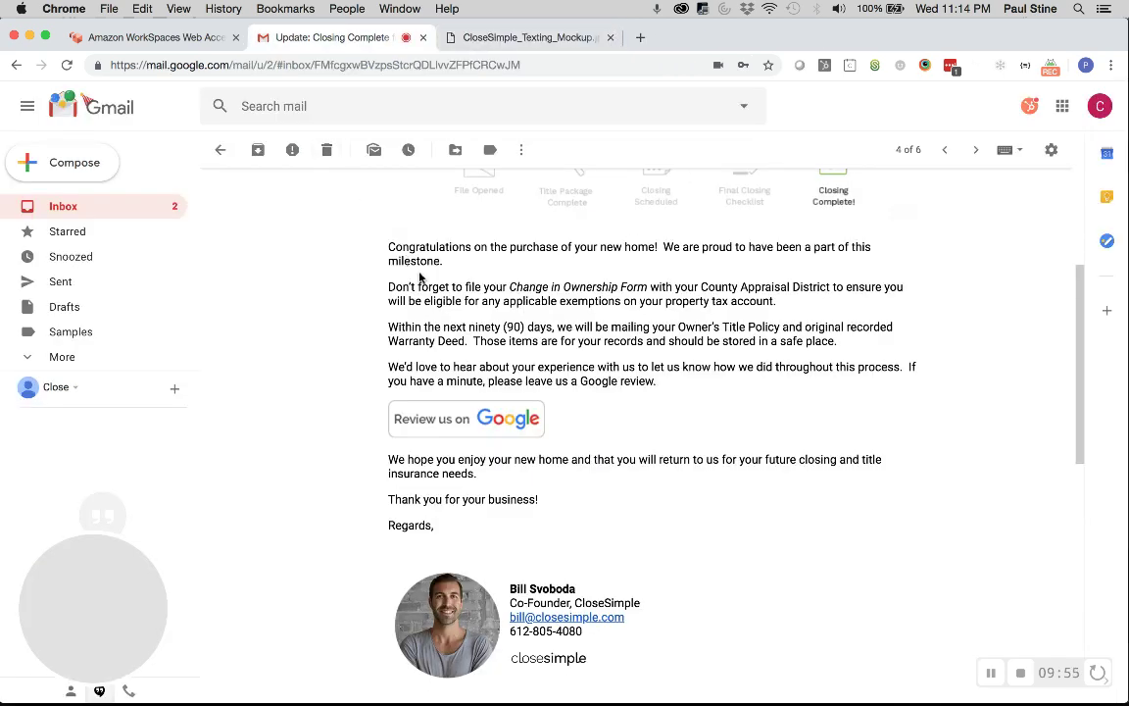
# Show the CloseSimple_Texting_Mockup.jpg of ABC Title's closing texts, then return to WorkSpaces
pyautogui.click(165, 41)
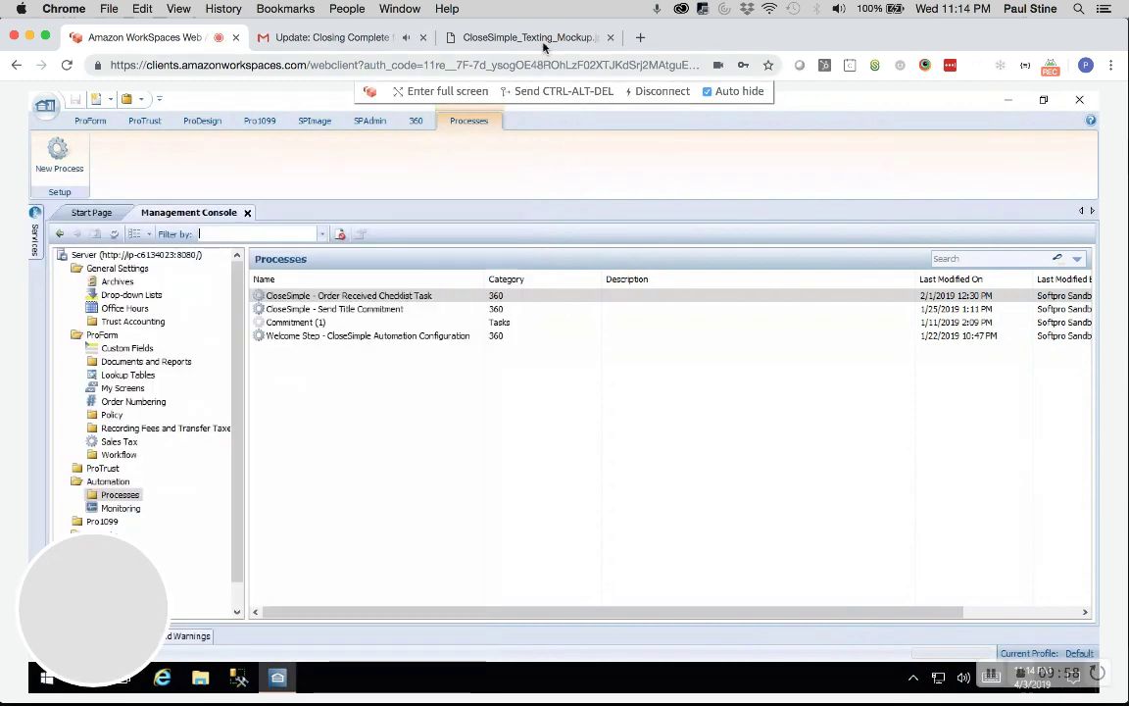
pyautogui.click(535, 37)
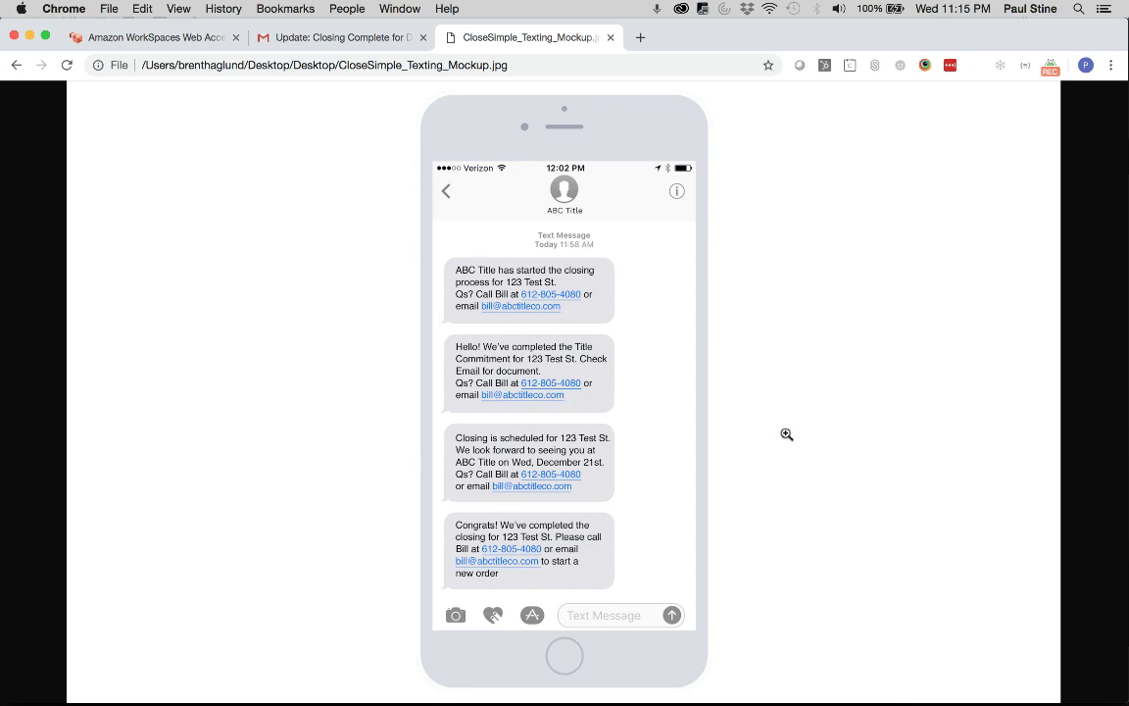
pyautogui.click(165, 37)
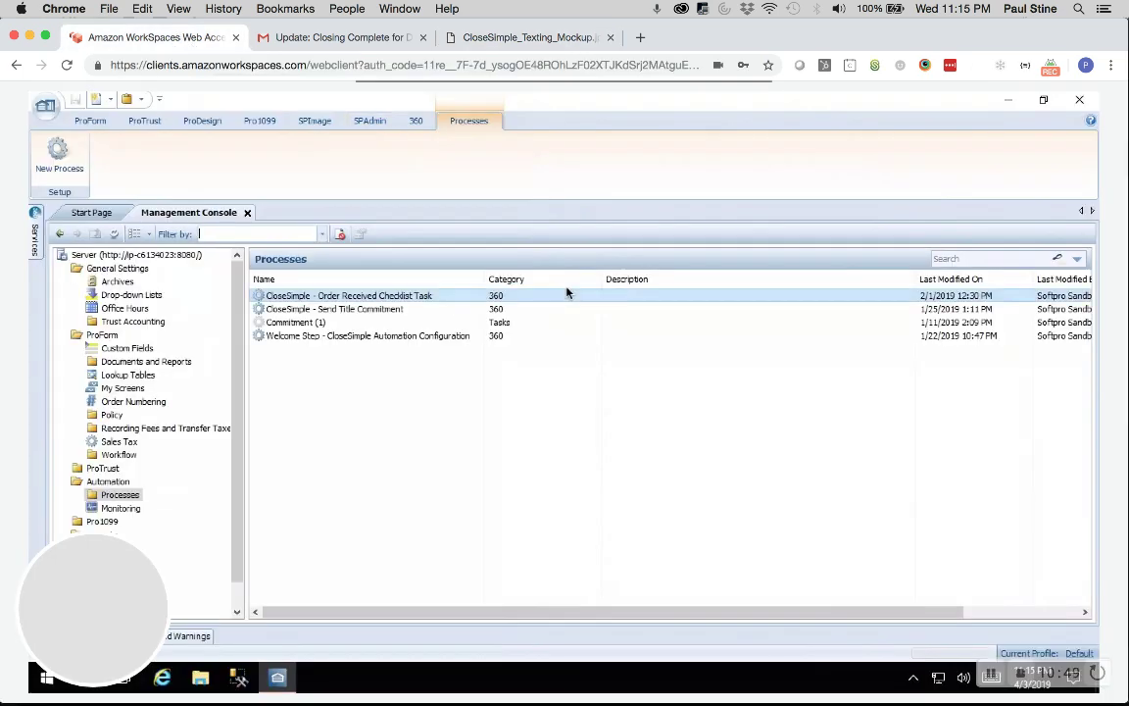